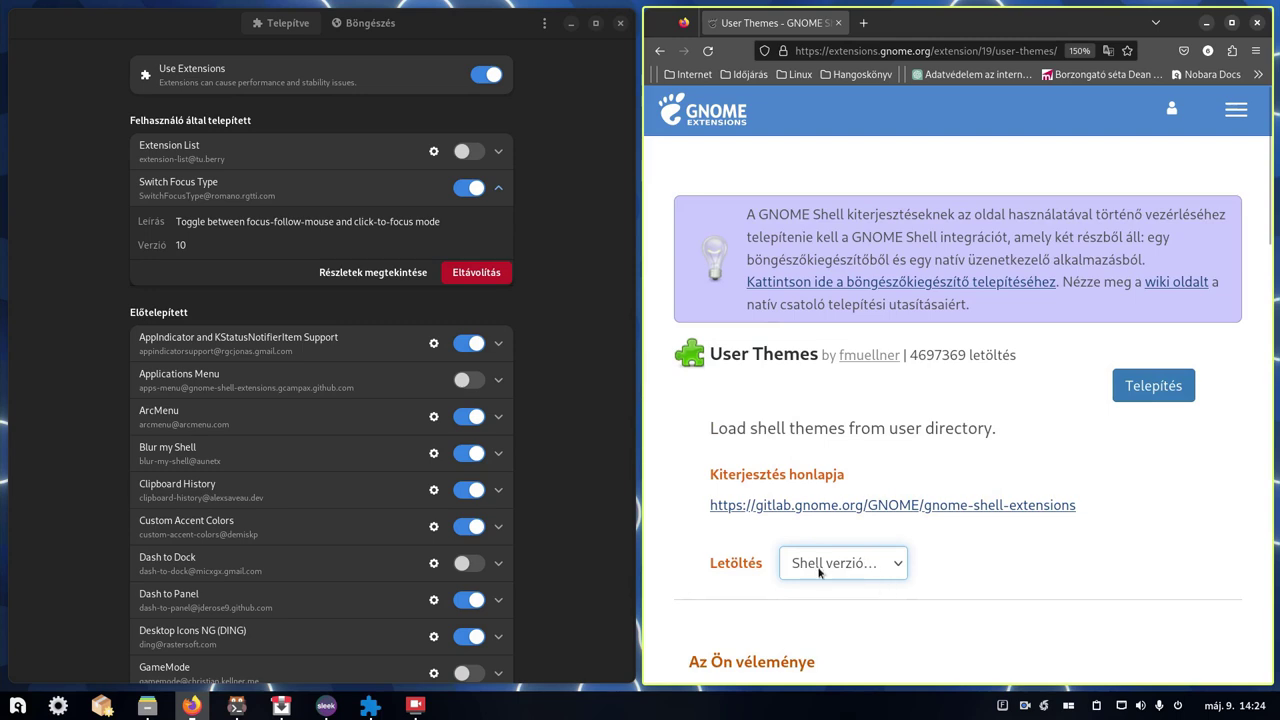
# - Examine the GNOME Shell versions offered for downloading the User Themes extension
pyautogui.click(824, 565)
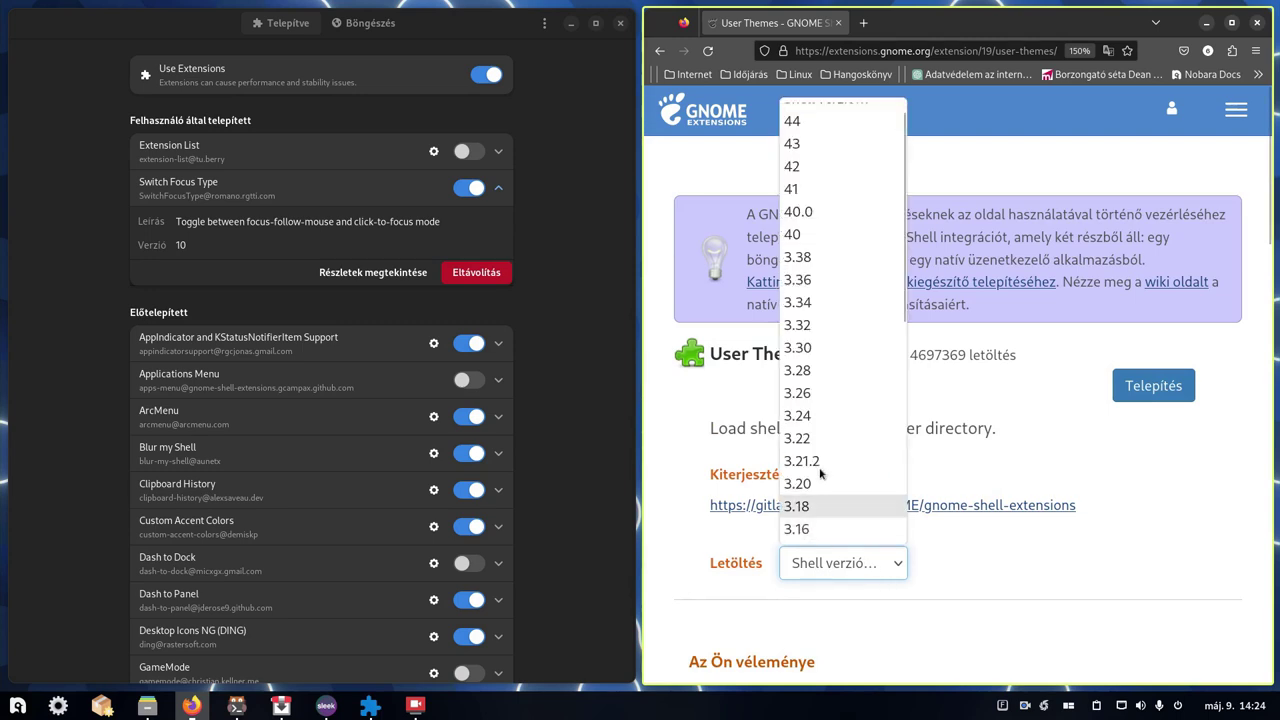
pyautogui.click(1075, 567)
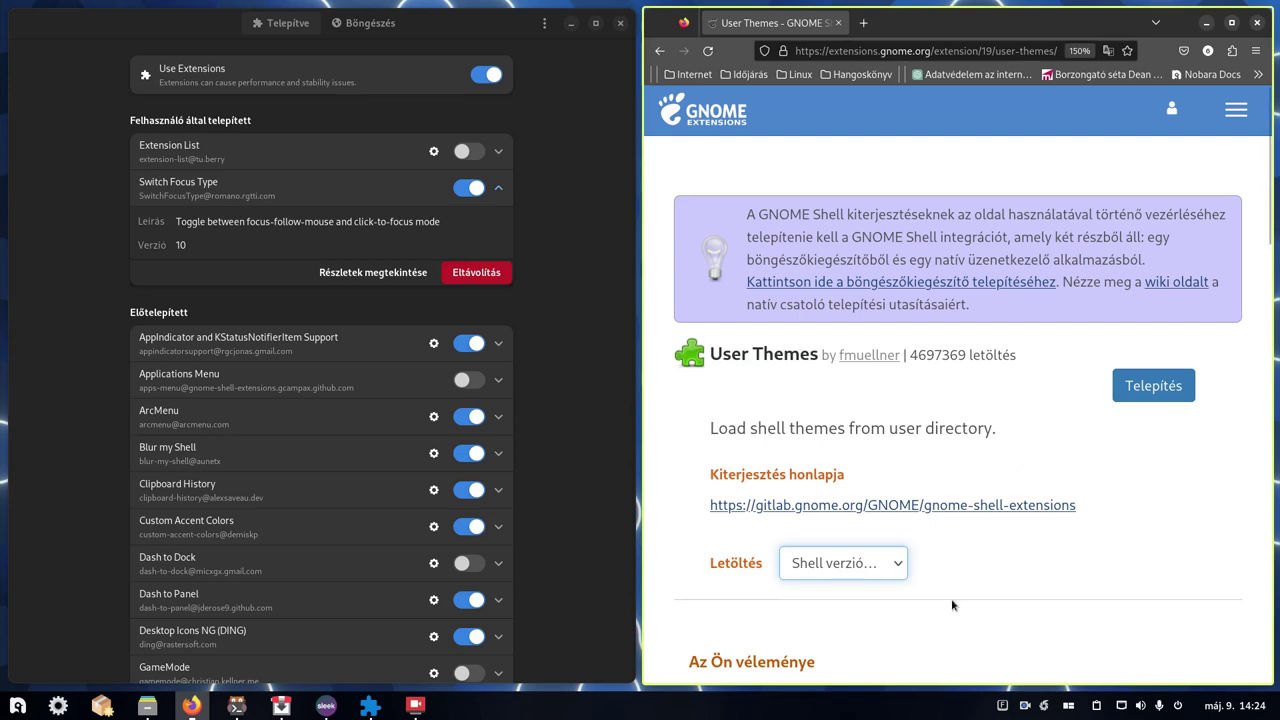
pyautogui.click(841, 563)
pyautogui.click(986, 557)
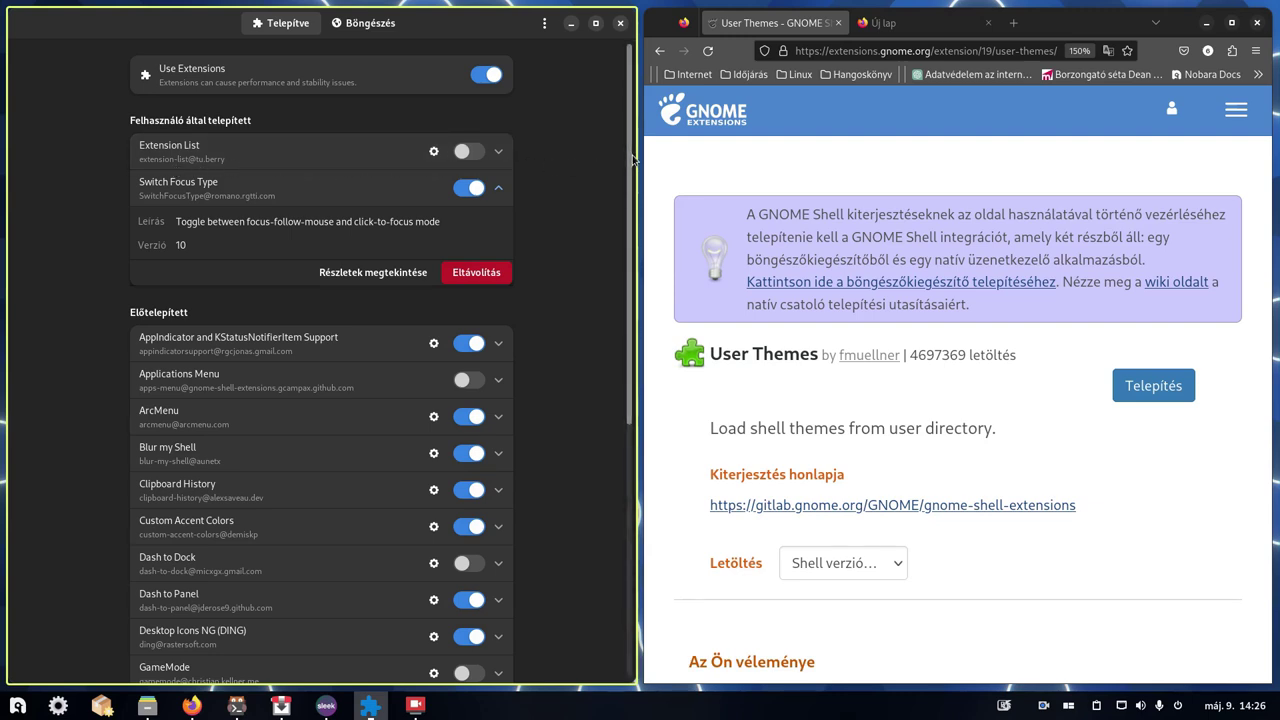
# - Toggle the window focus mode between click-to-focus and focus-follow-mouse, trying it on the two open windows
pyautogui.moveTo(713, 157)
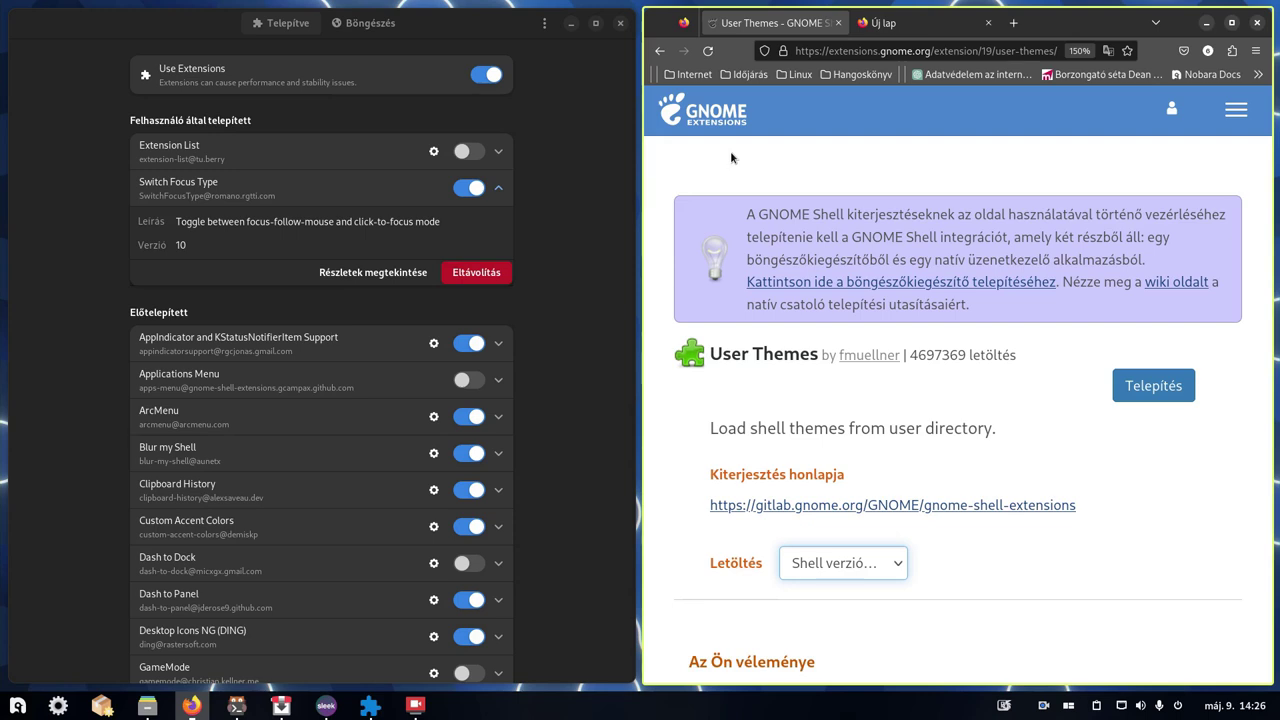
pyautogui.click(1005, 706)
pyautogui.click(90, 172)
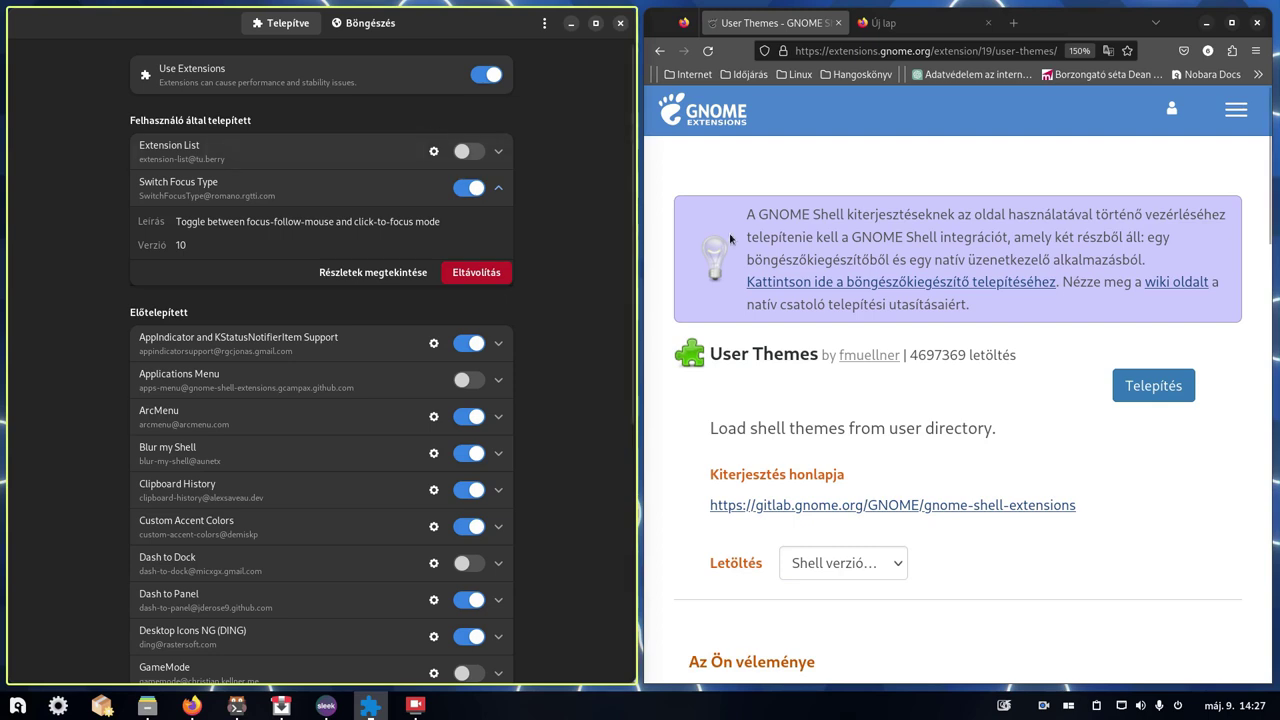
pyautogui.click(1003, 707)
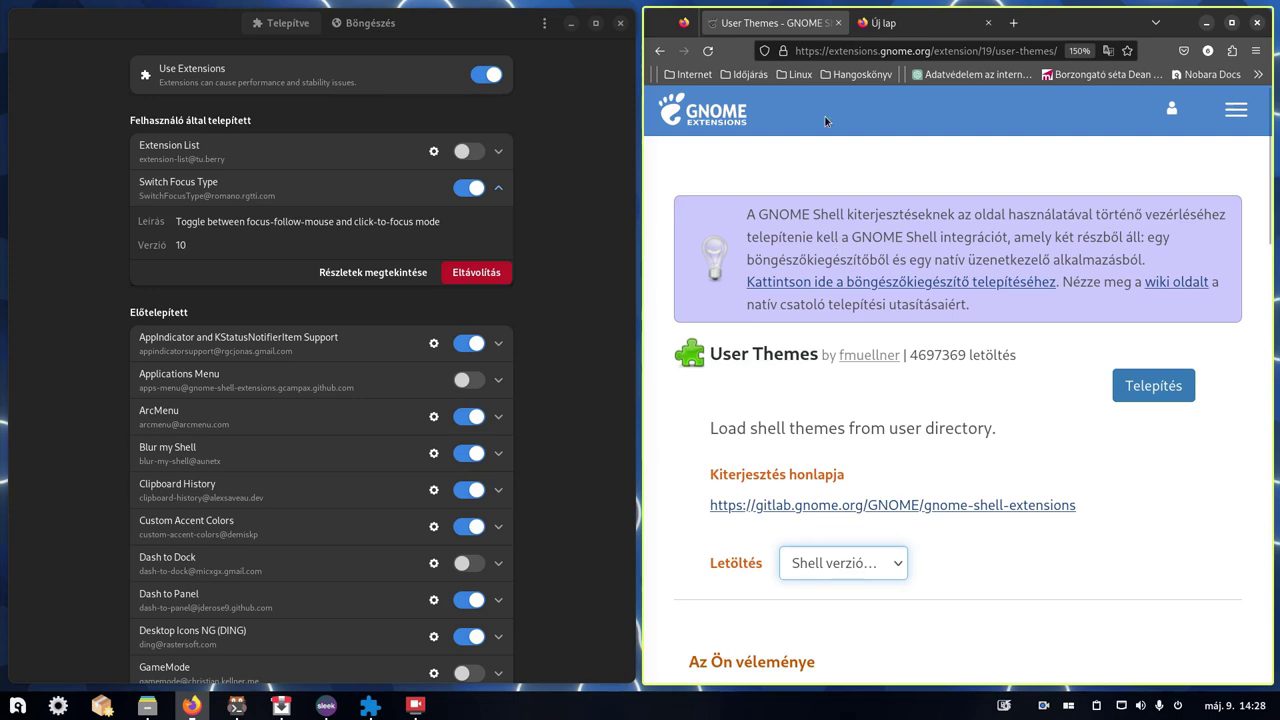
pyautogui.click(546, 128)
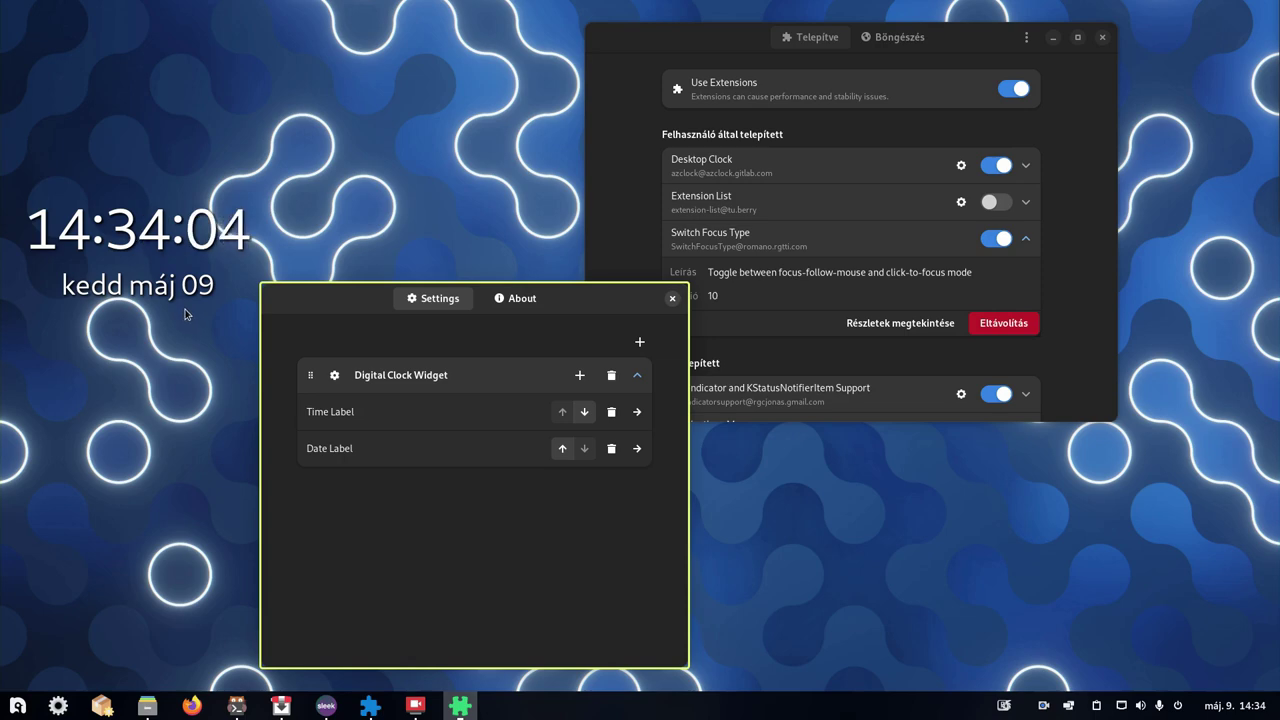
pyautogui.moveTo(0, 0)
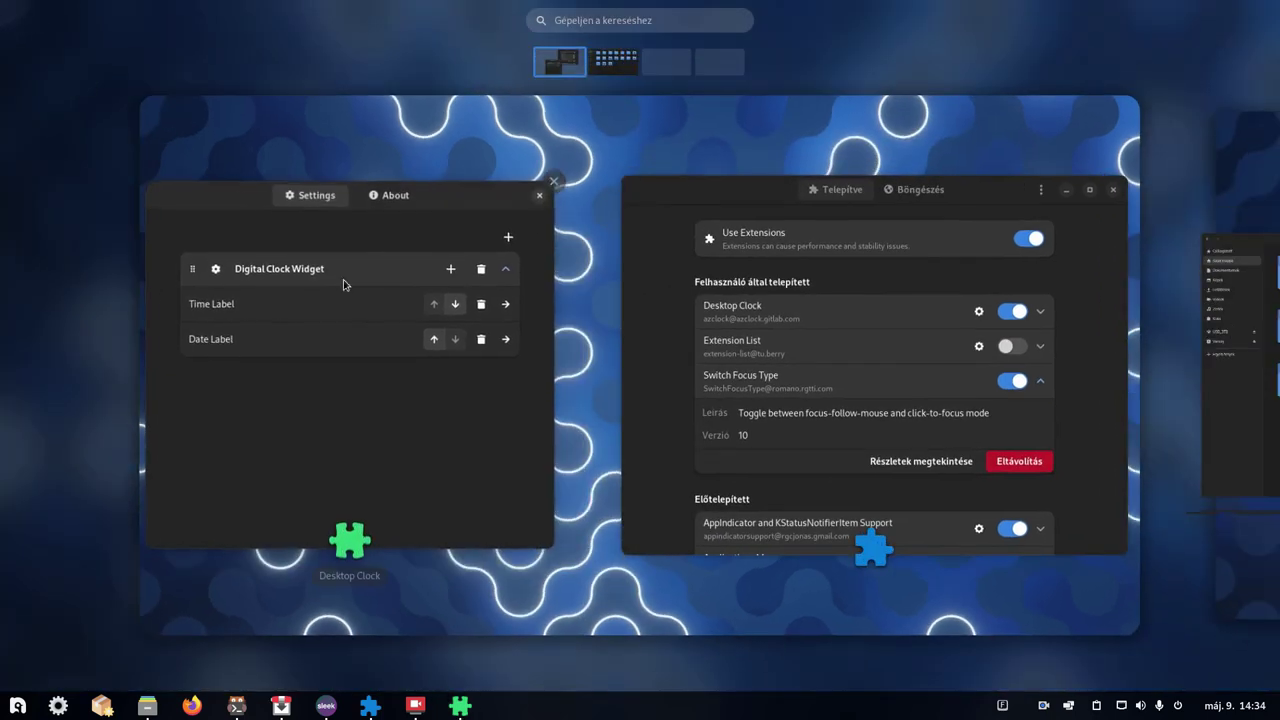
pyautogui.click(466, 568)
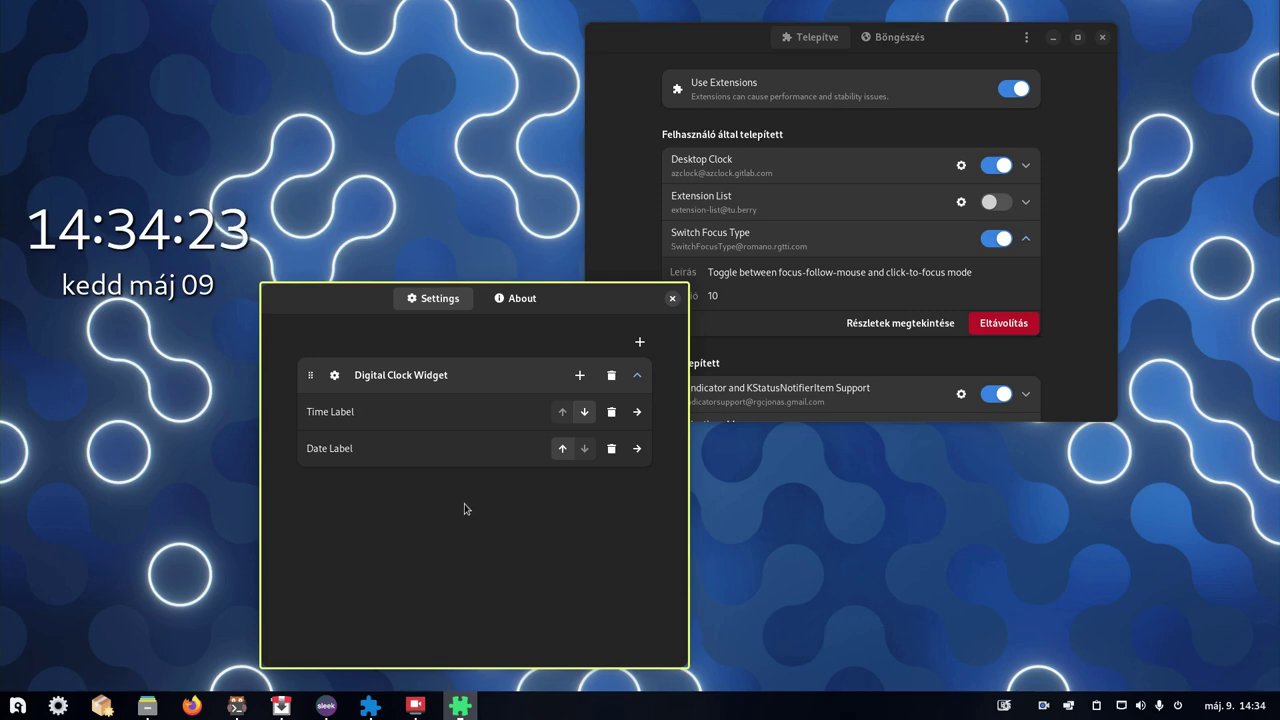
pyautogui.moveTo(1023, 186)
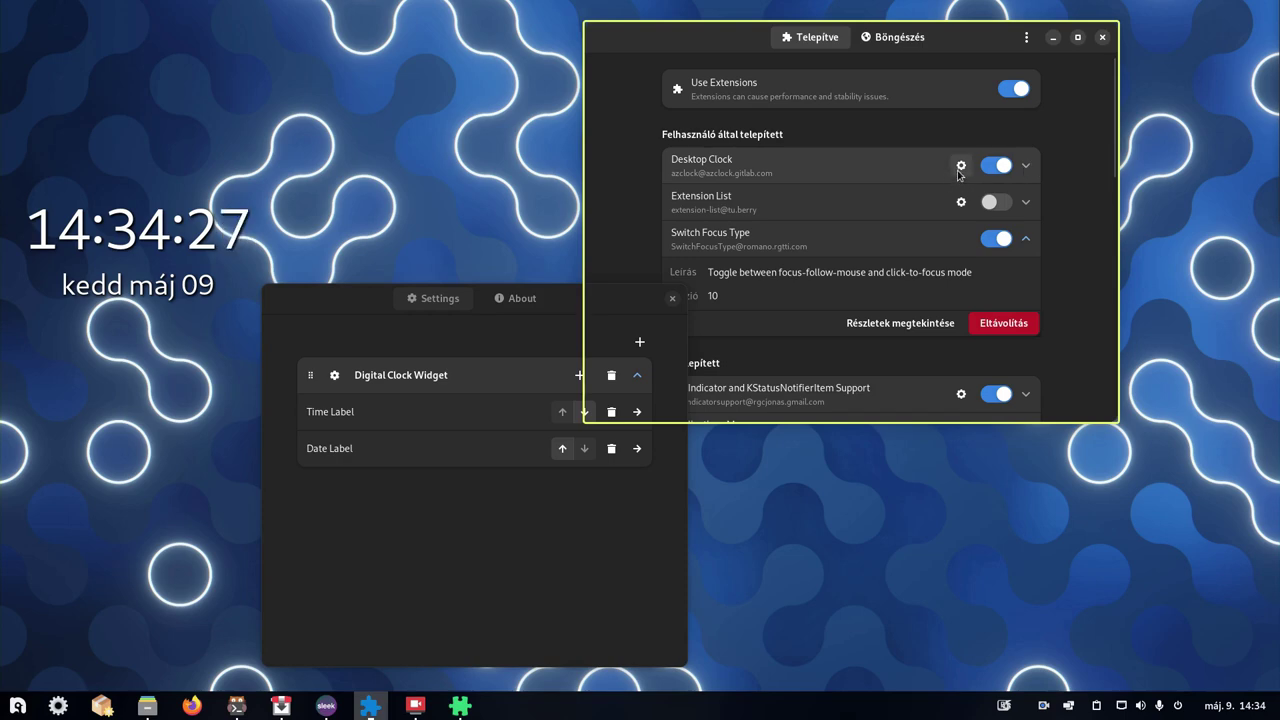
pyautogui.moveTo(339, 316)
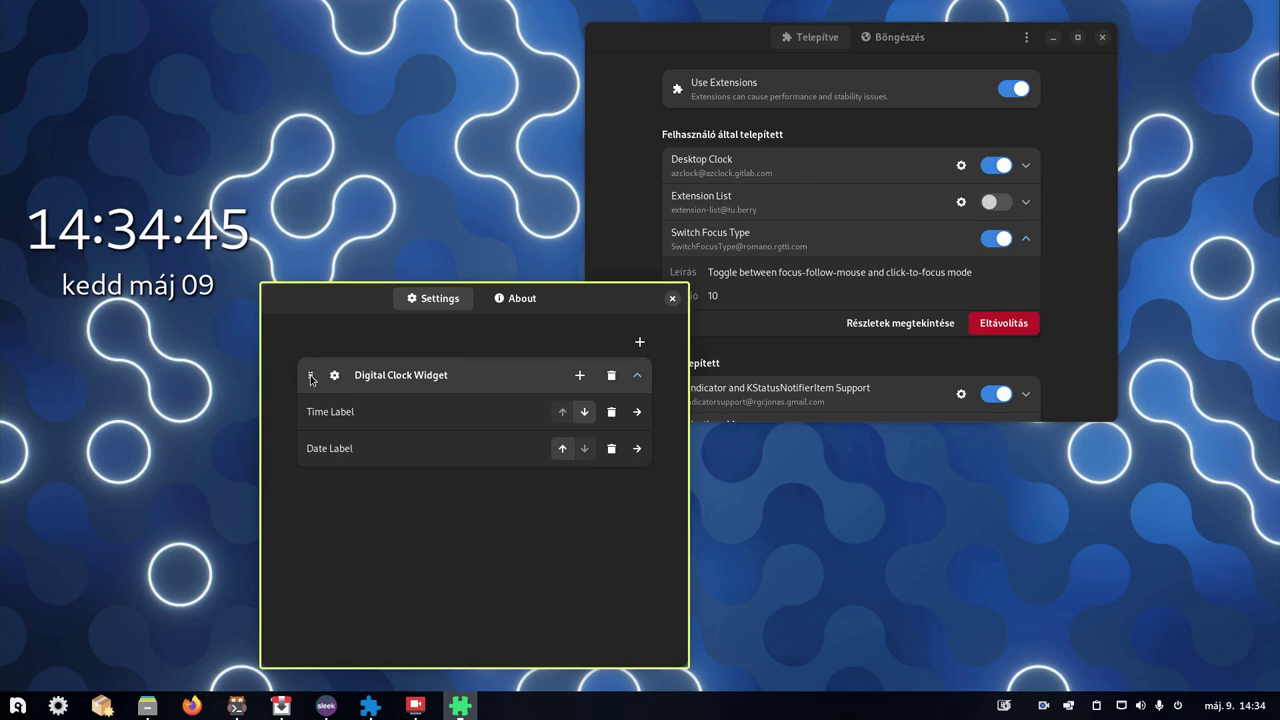
pyautogui.moveTo(310, 379); pyautogui.dragTo(308, 374)
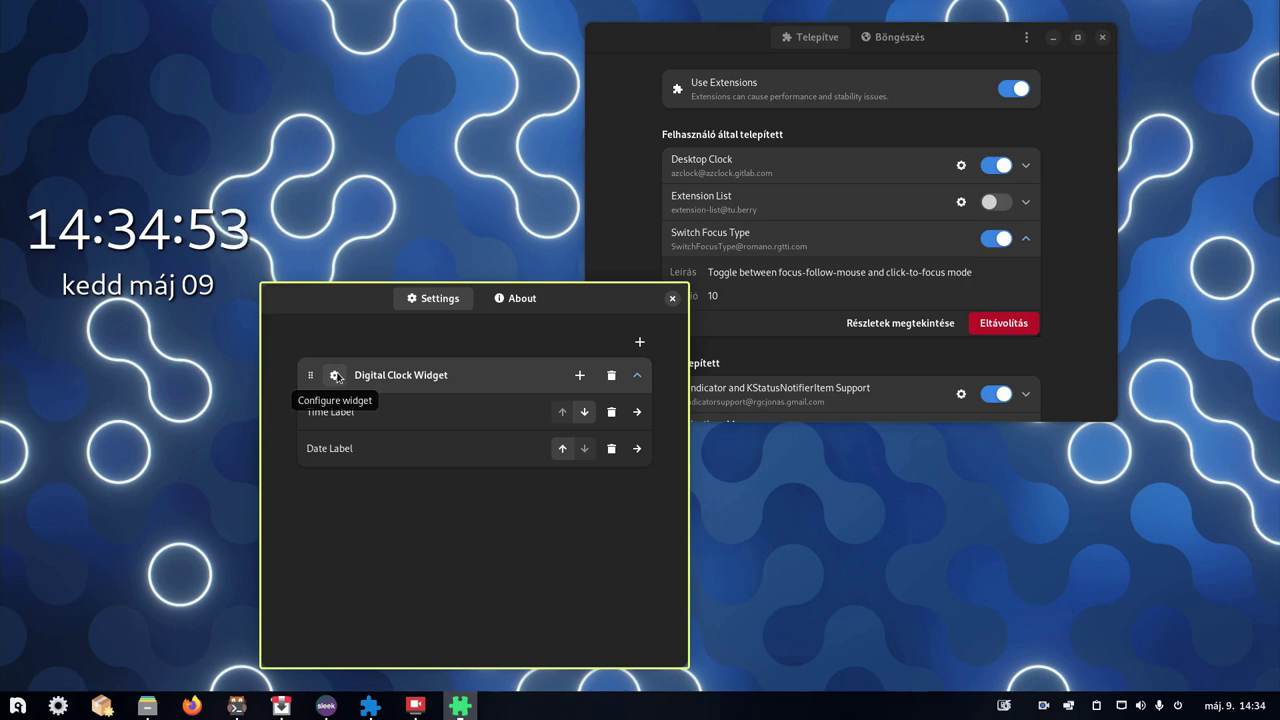
# - Open the Digital Clock Widget's configuration and highlight its element name
pyautogui.click(336, 375)
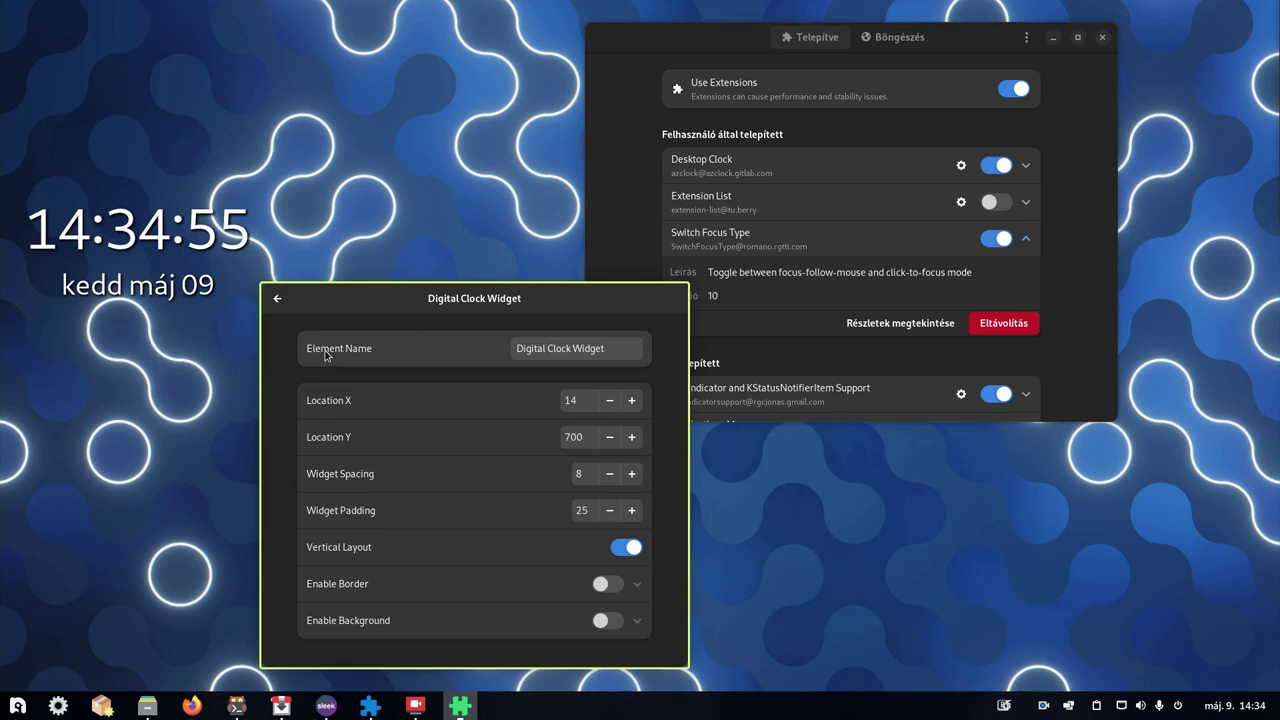
pyautogui.click(586, 348)
pyautogui.moveTo(610, 348); pyautogui.dragTo(503, 342)
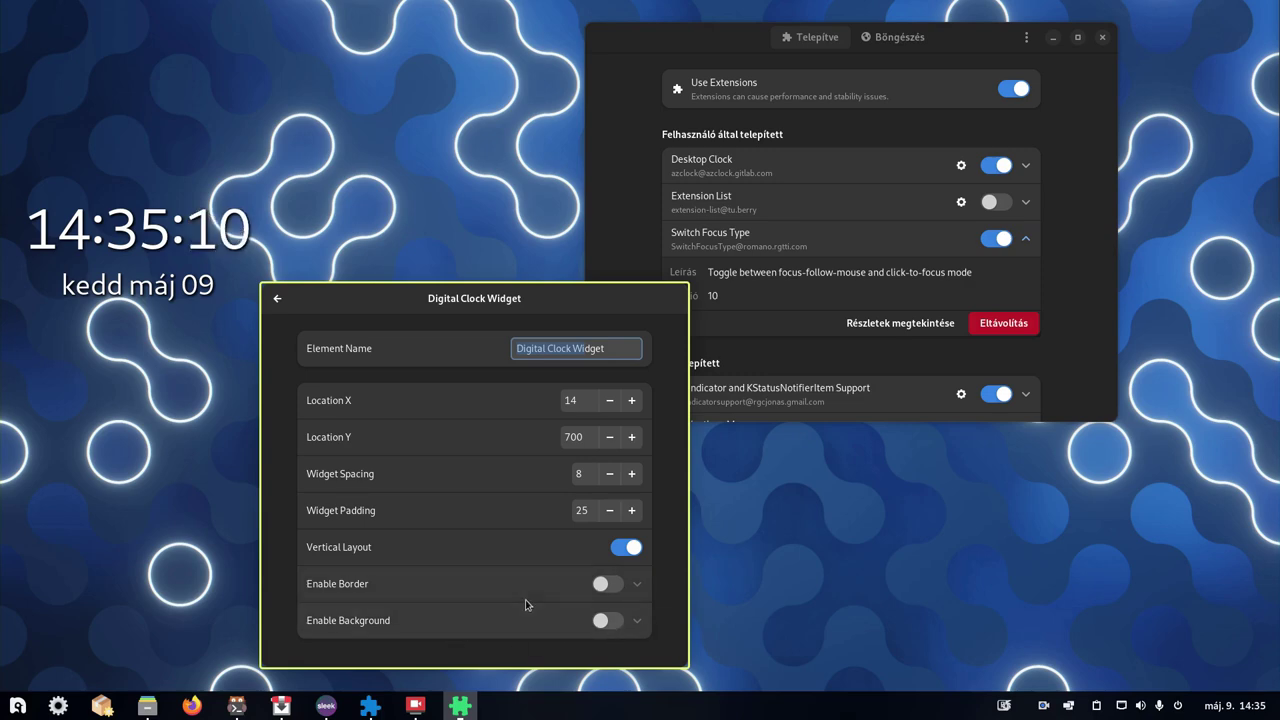
# - Turn the Digital Clock Widget's border and background on and back off
pyautogui.click(636, 591)
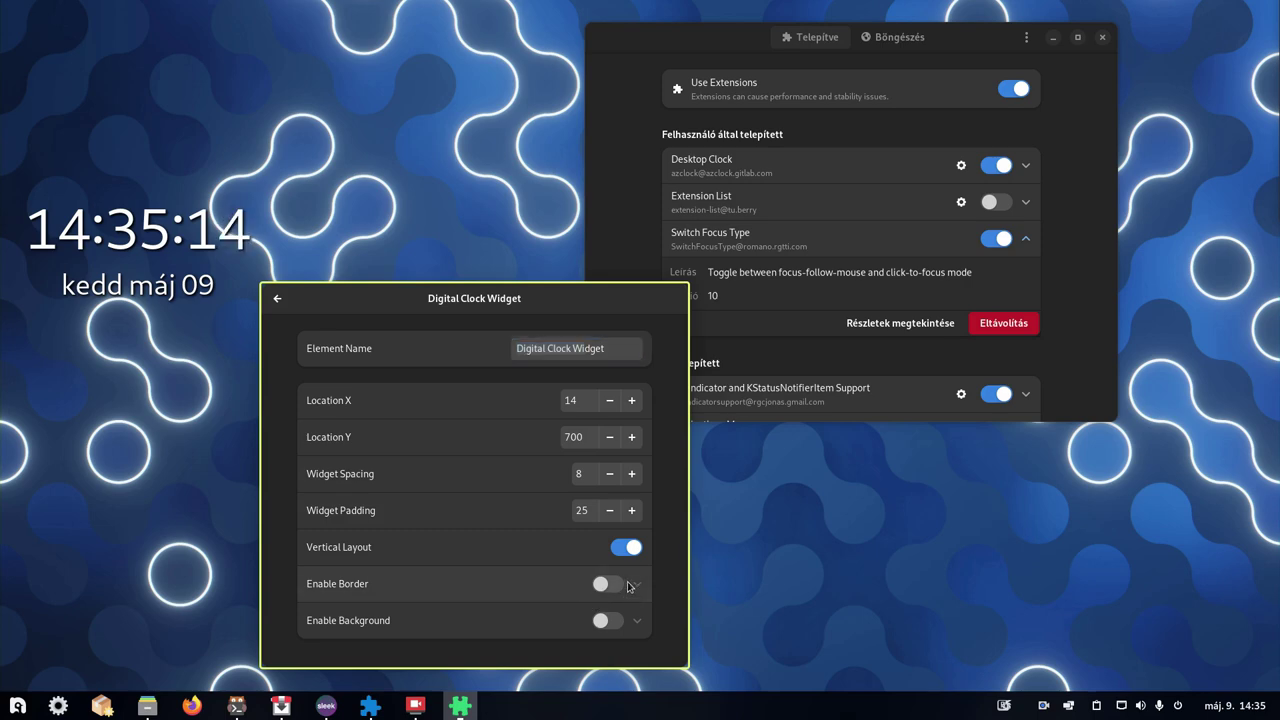
pyautogui.click(608, 585)
pyautogui.scroll(-3, 631, 551)
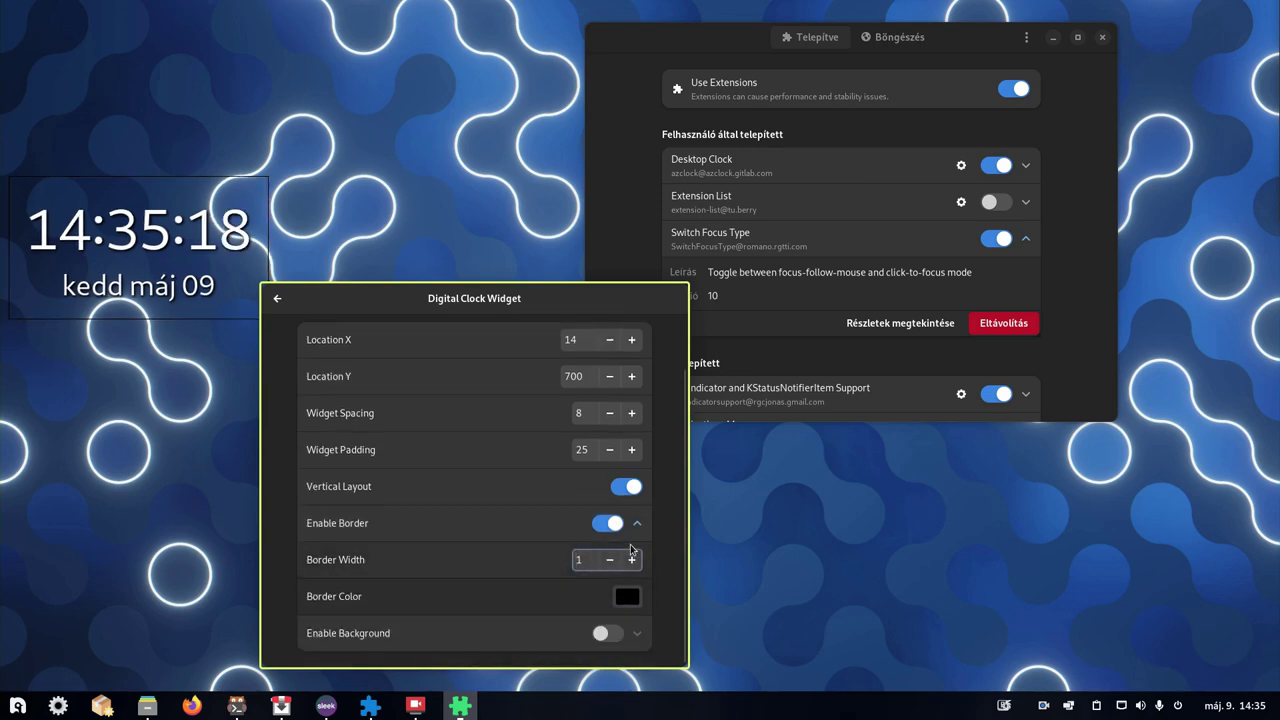
pyautogui.click(626, 634)
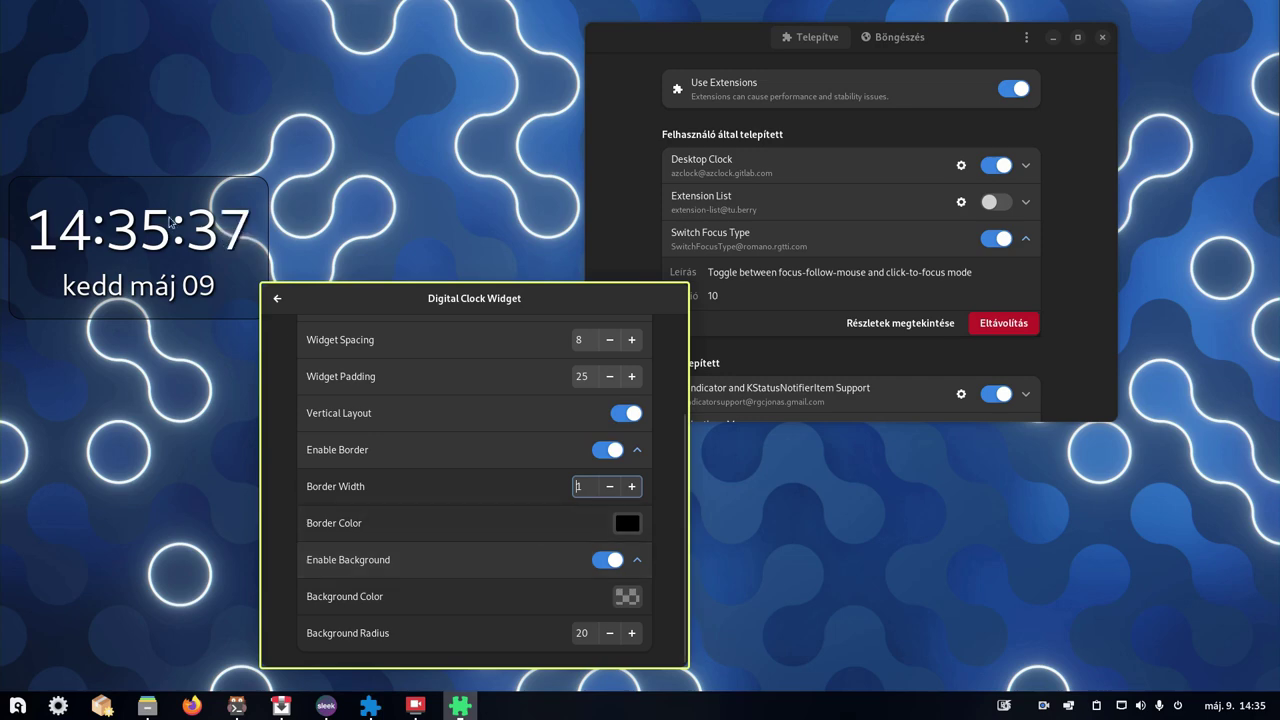
pyautogui.click(607, 560)
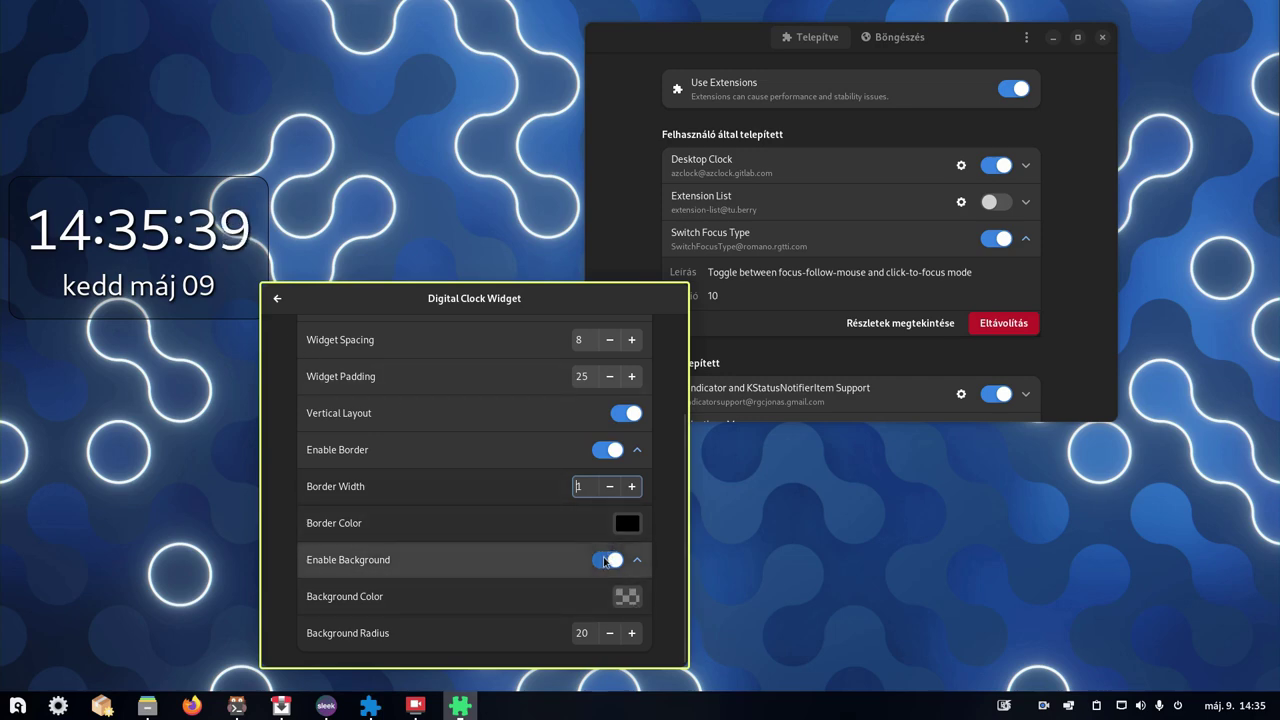
pyautogui.click(604, 523)
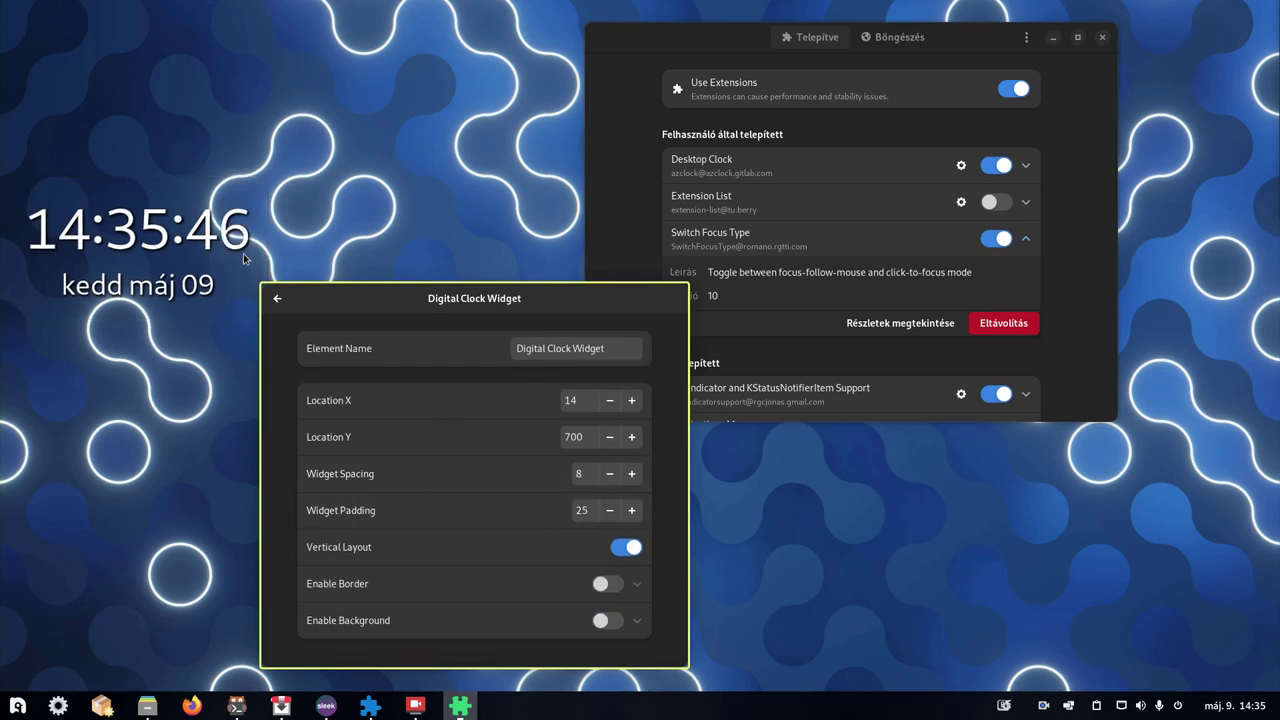
pyautogui.click(903, 100)
pyautogui.click(430, 305)
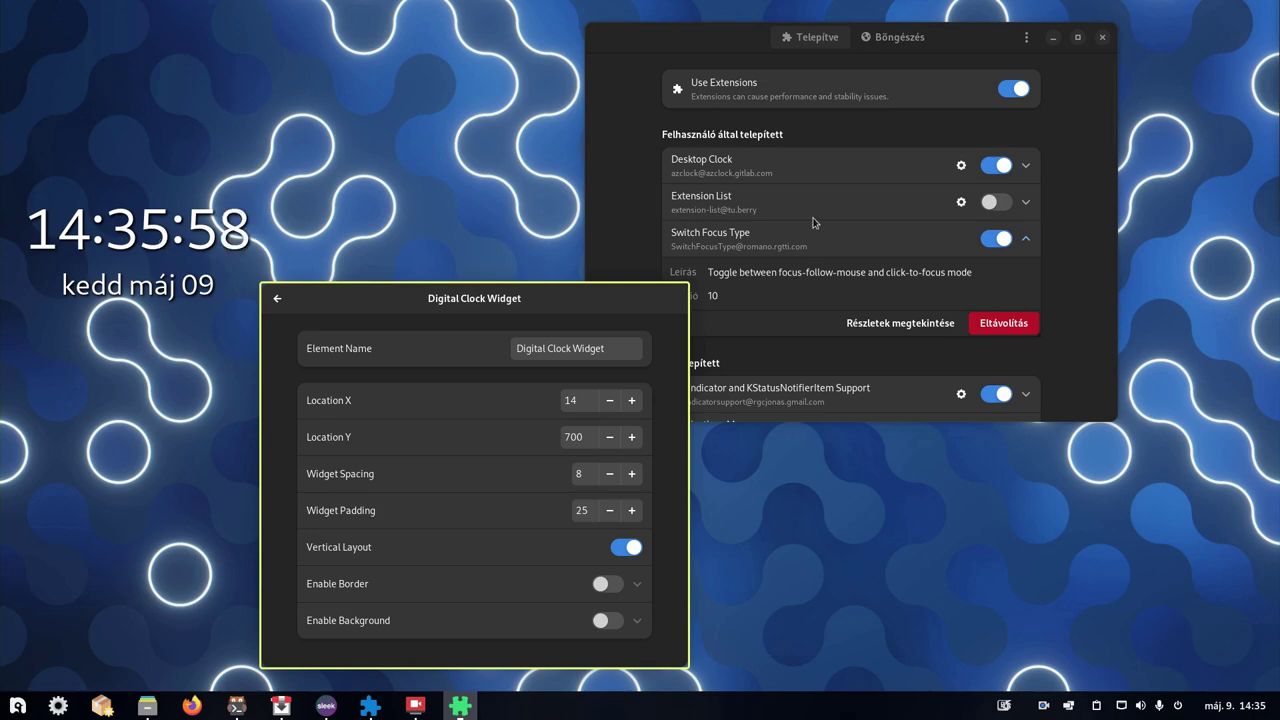
pyautogui.moveTo(812, 222)
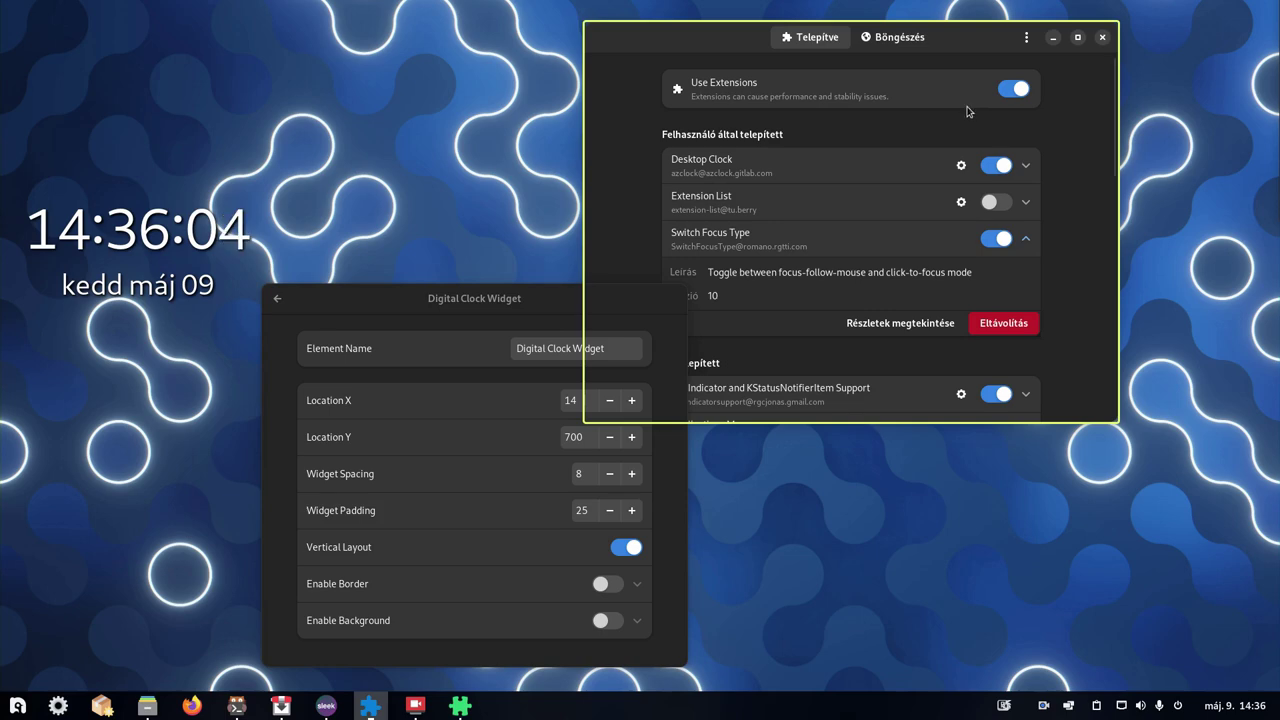
pyautogui.moveTo(421, 300)
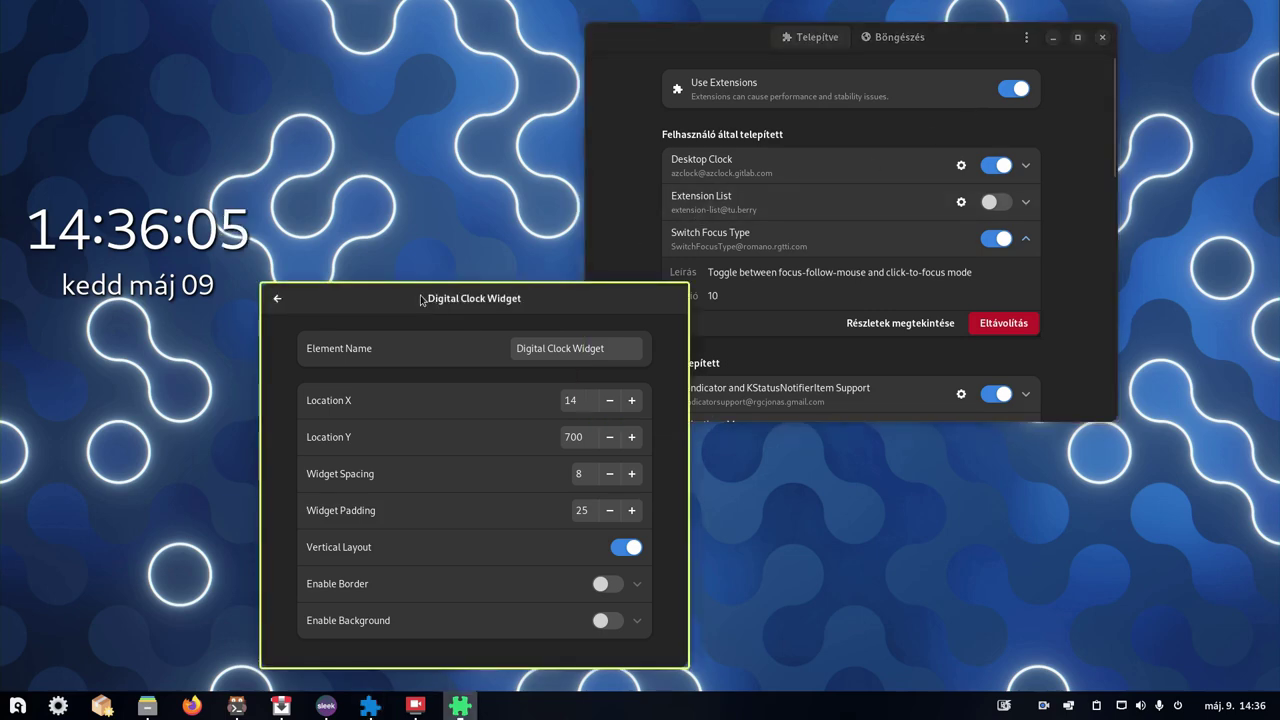
# - Return to the widget's element list, move the Date Label above the Time Label, and restore the order
pyautogui.click(277, 298)
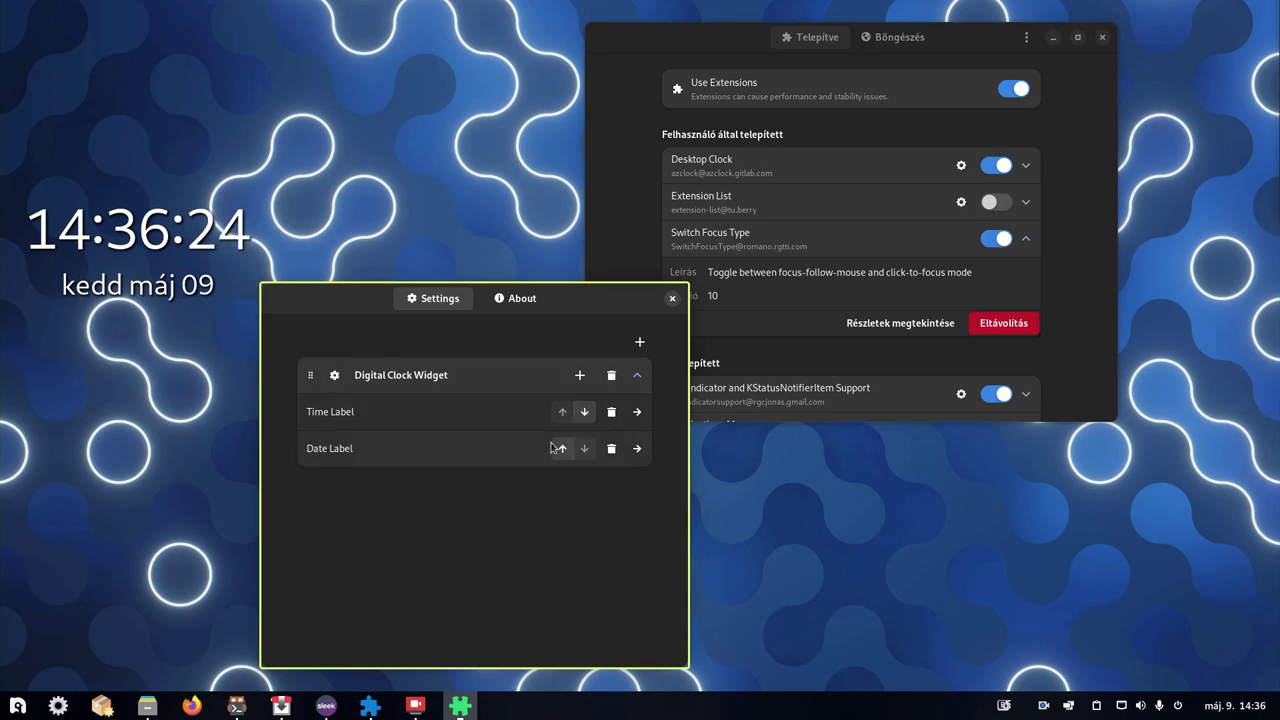
pyautogui.click(564, 448)
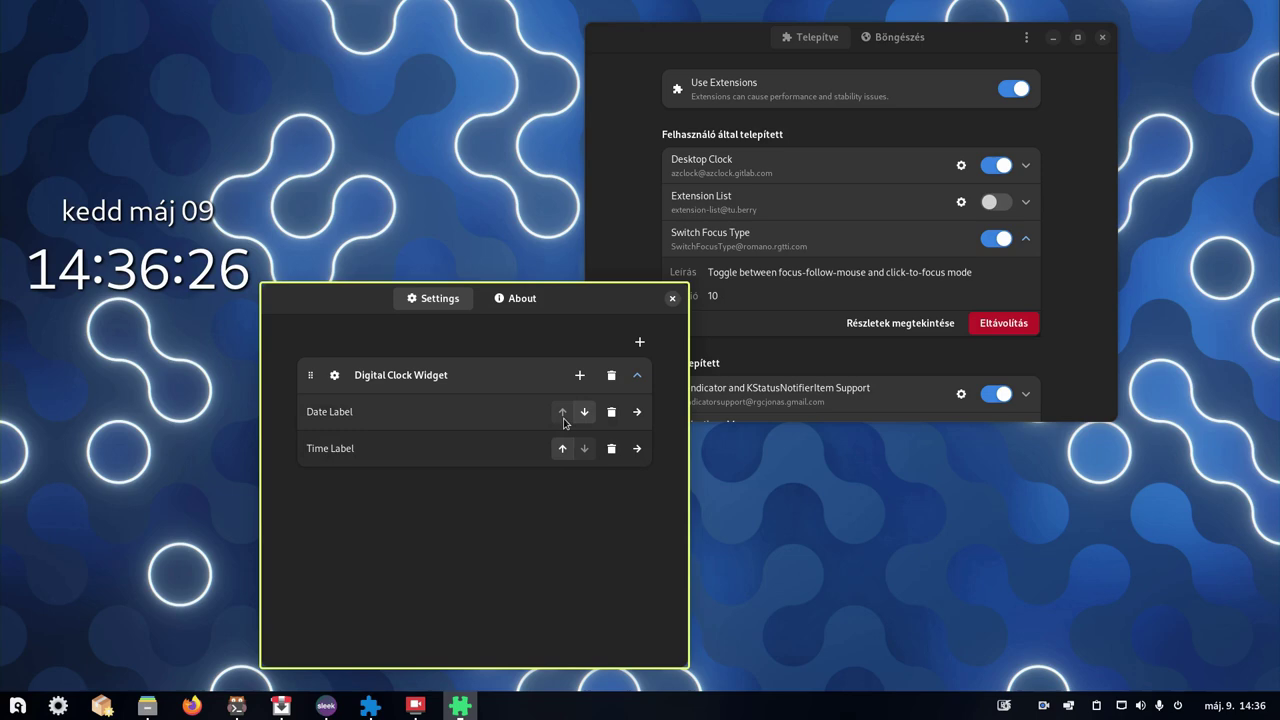
pyautogui.click(584, 413)
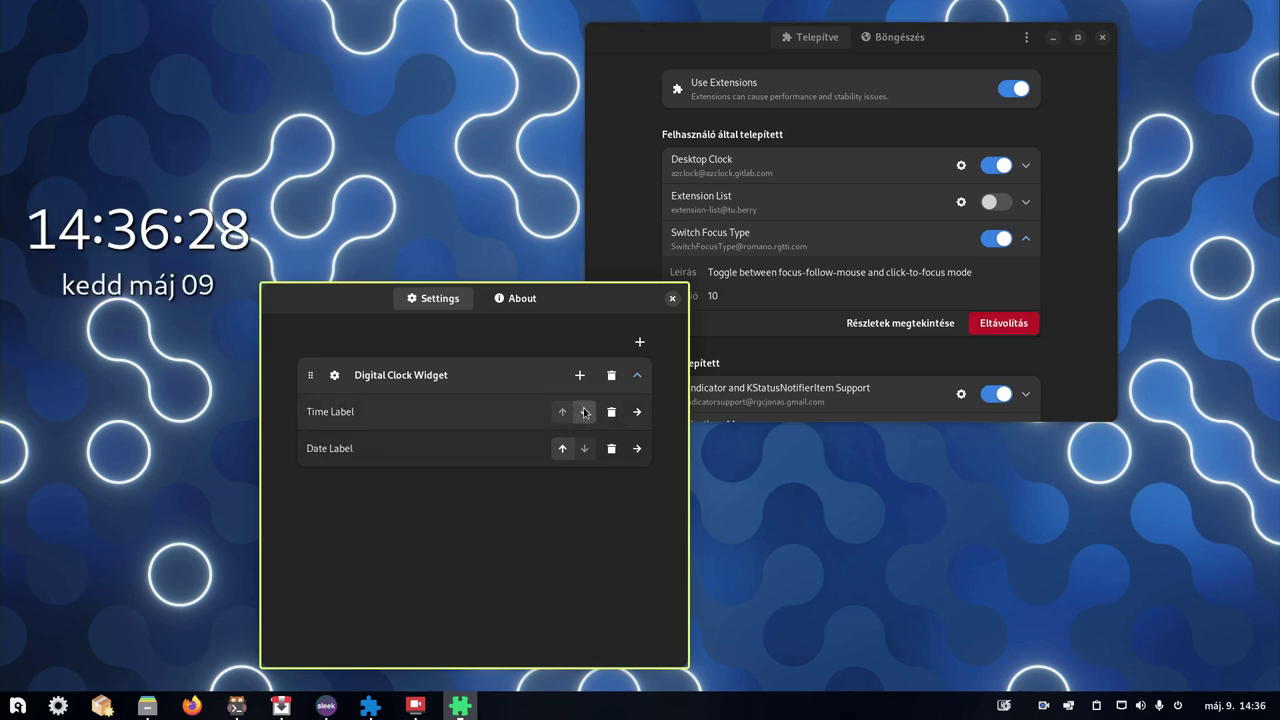
# - Open the Time Label's settings and toggle Override Time Zone on and back off
pyautogui.click(637, 412)
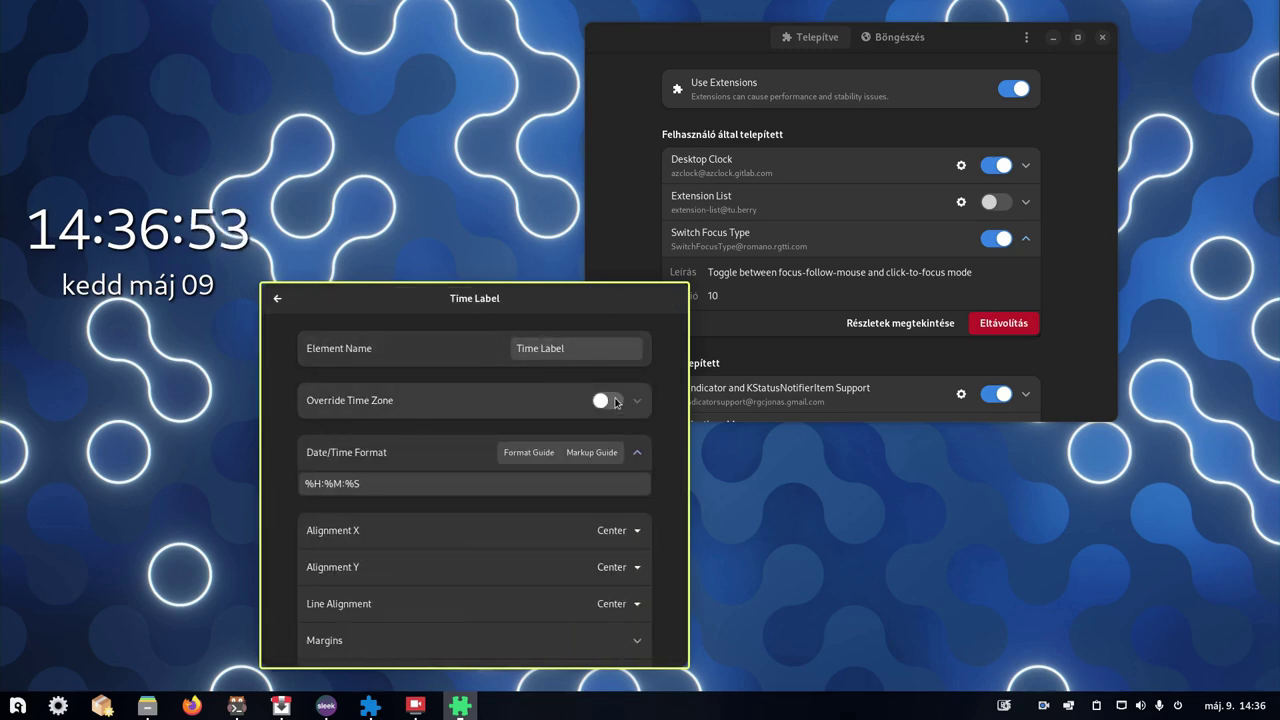
pyautogui.click(611, 400)
pyautogui.click(601, 400)
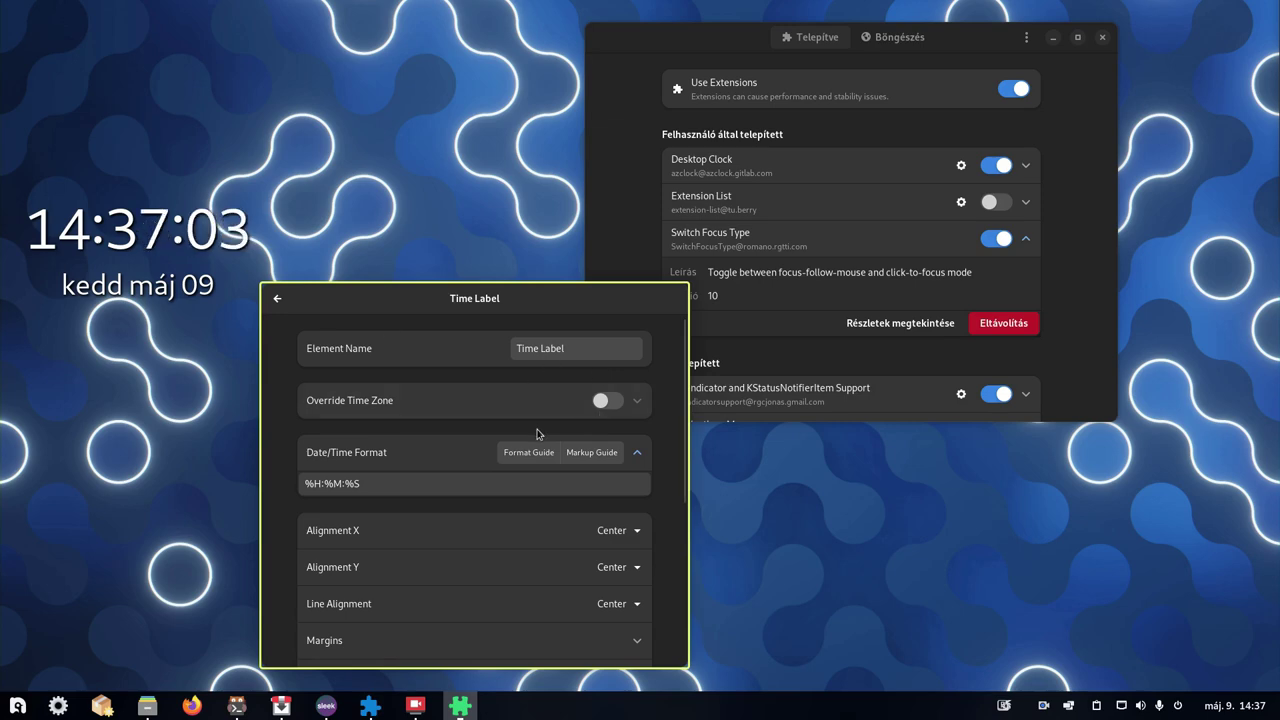
# - Look through the format codes in the Time Label's date/time Format Guide, and minimize the guide's browser window
pyautogui.scroll(-1, 545, 382)
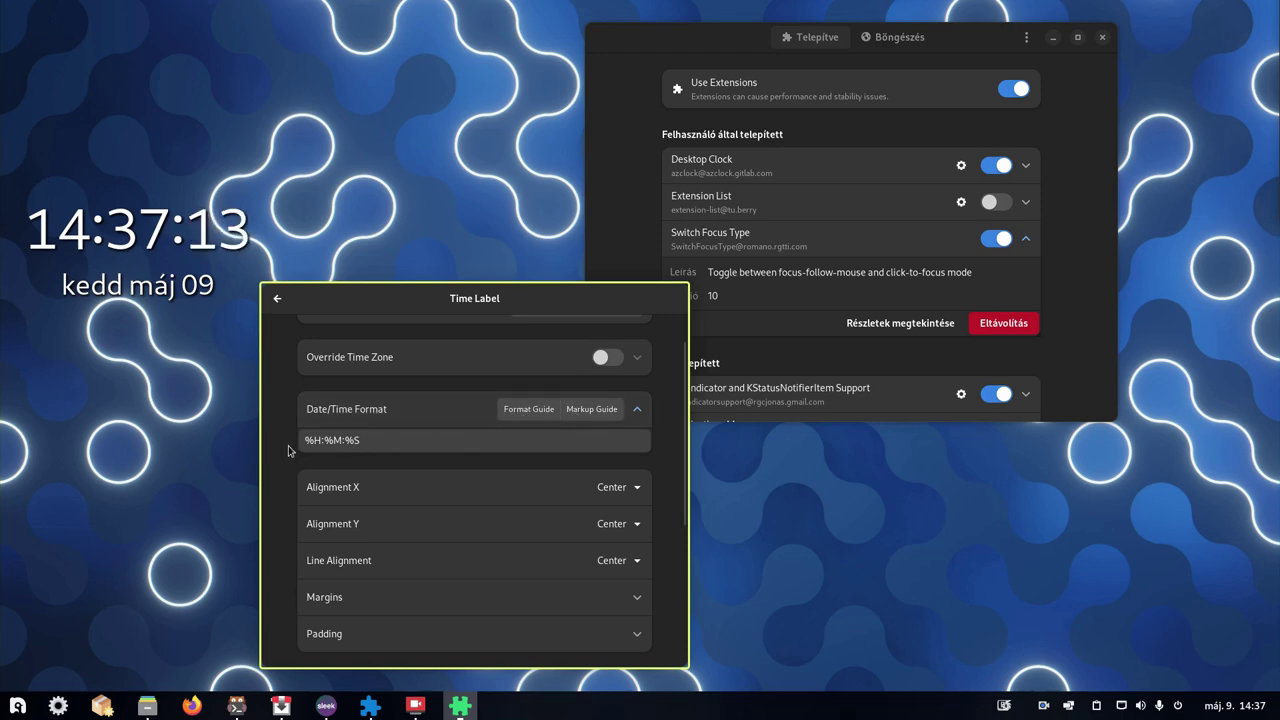
pyautogui.click(530, 410)
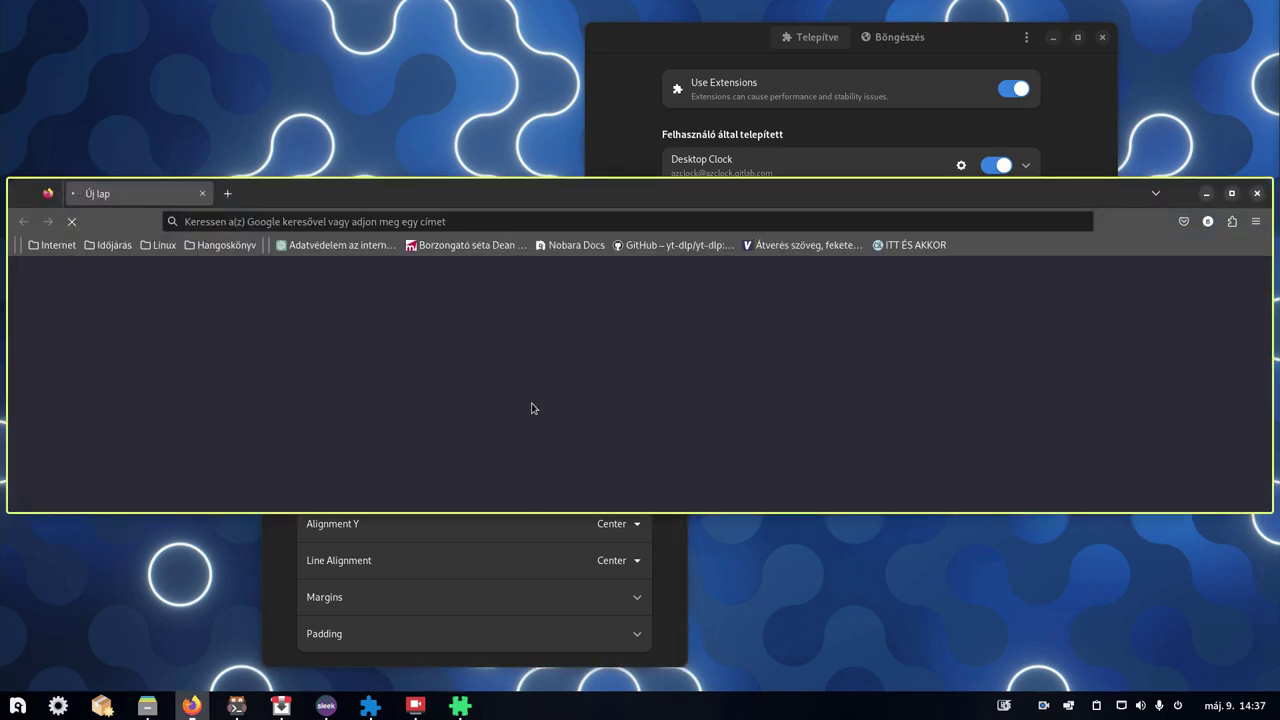
pyautogui.scroll(-2, 525, 390)
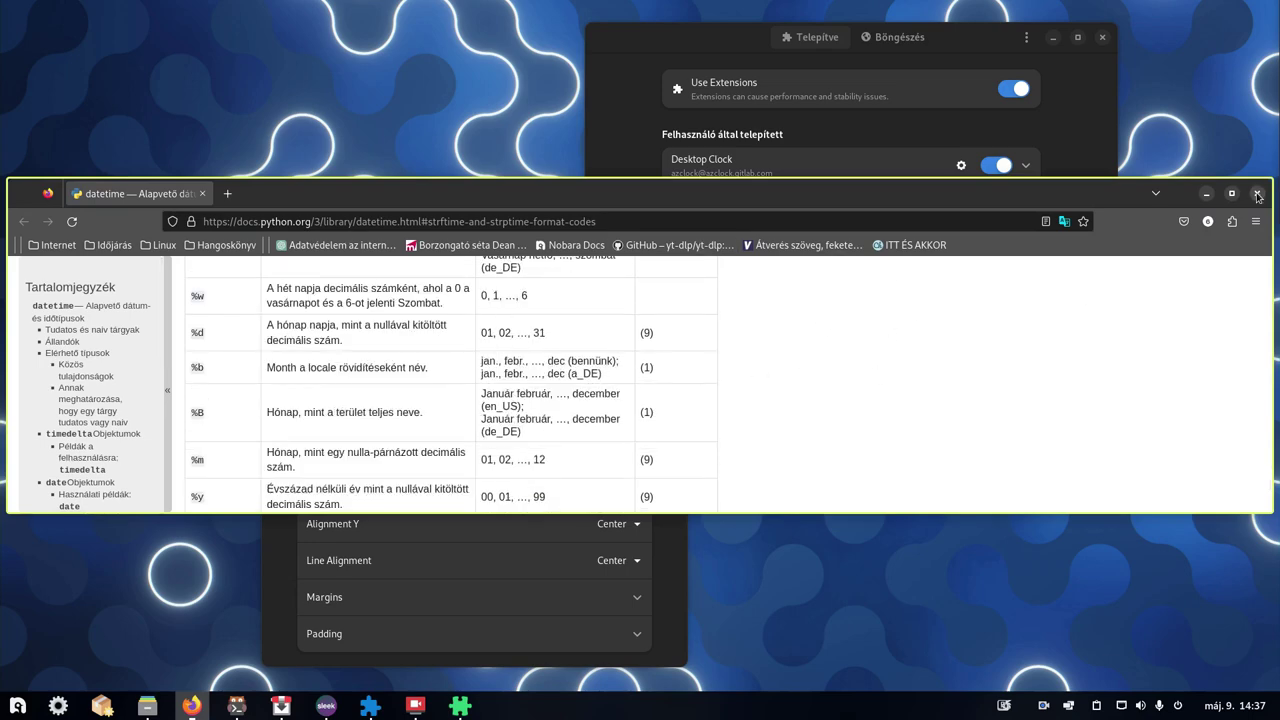
pyautogui.click(1207, 193)
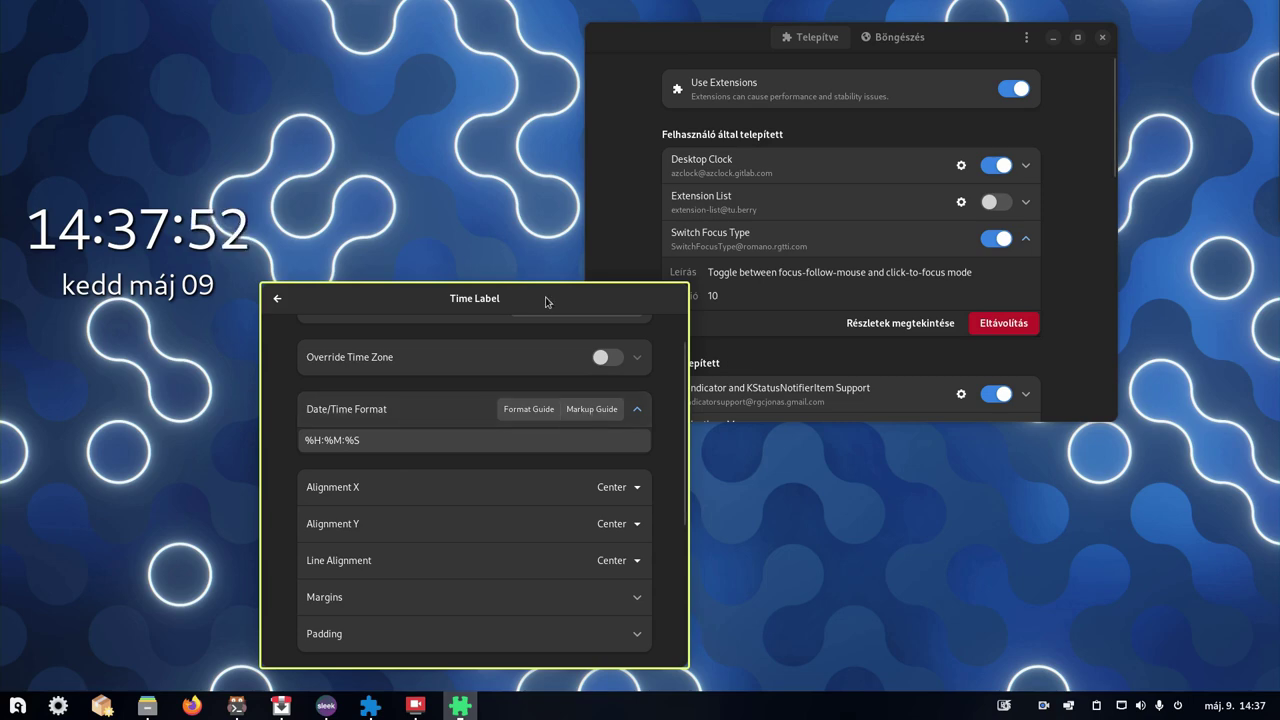
# - Reposition the Time Label settings window and set the label's Alignment X to Start
pyautogui.moveTo(409, 299); pyautogui.dragTo(315, 297)
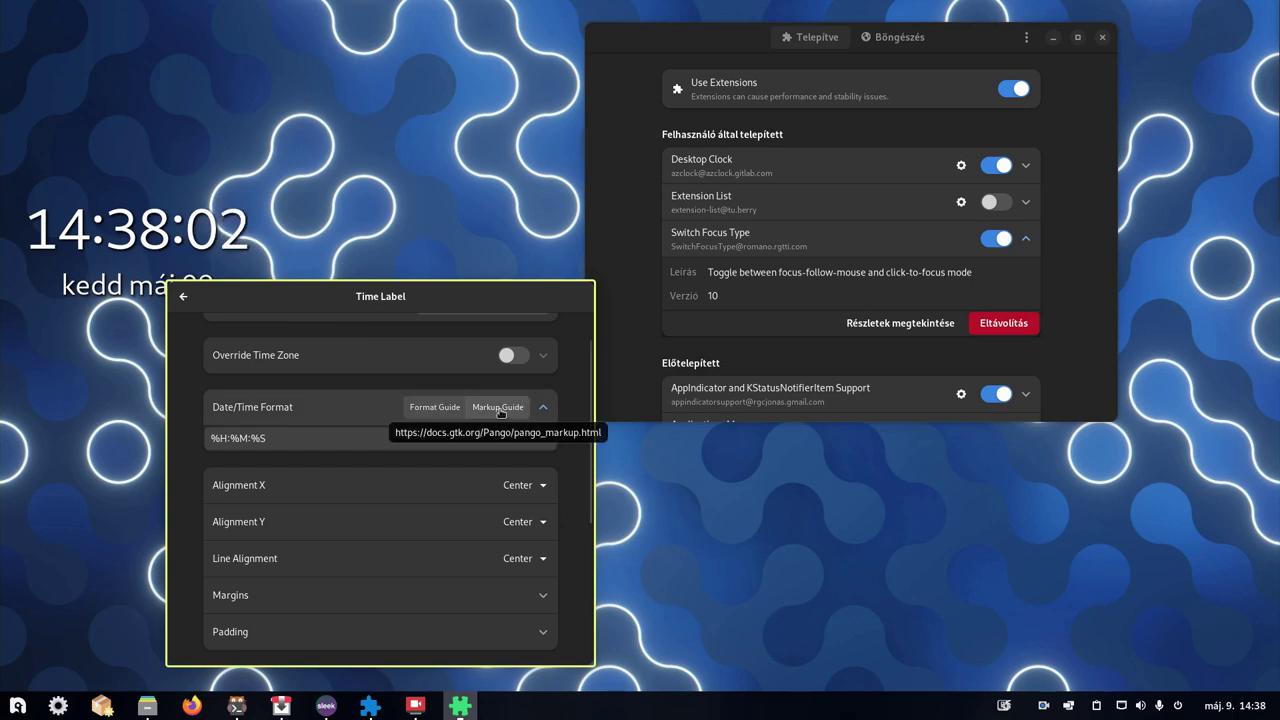
pyautogui.moveTo(500, 412); pyautogui.dragTo(552, 327)
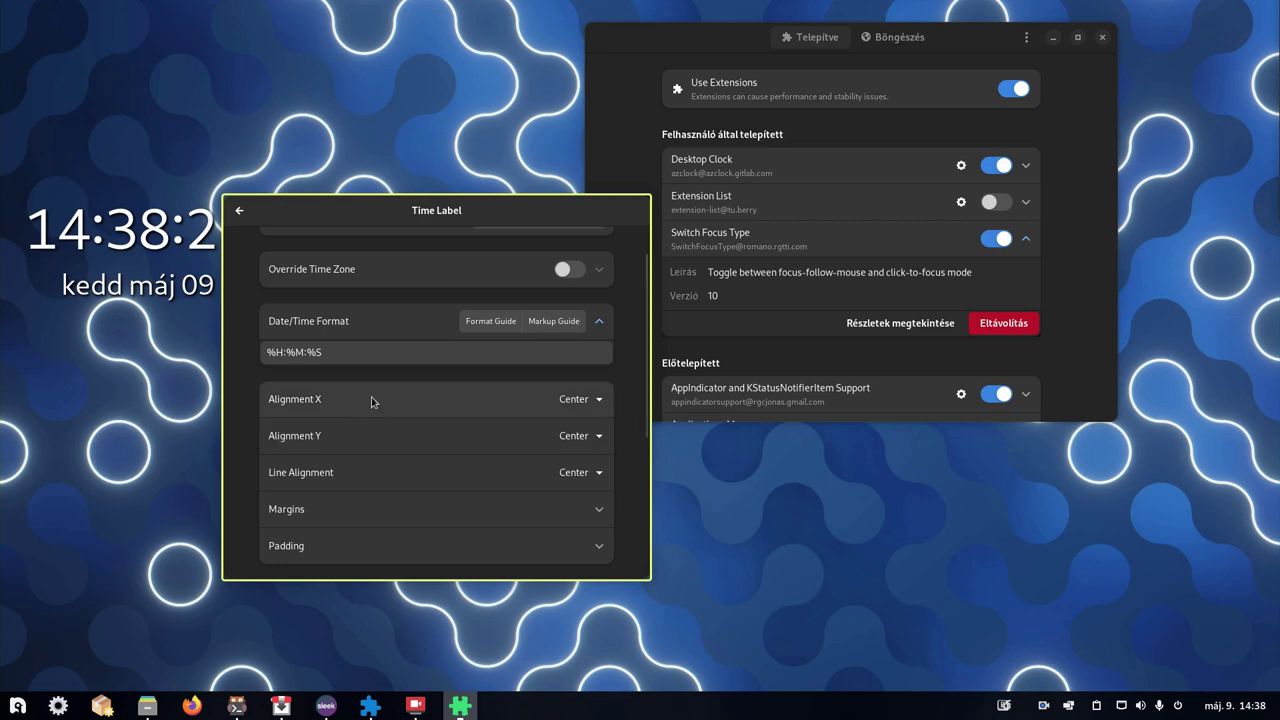
pyautogui.click(568, 403)
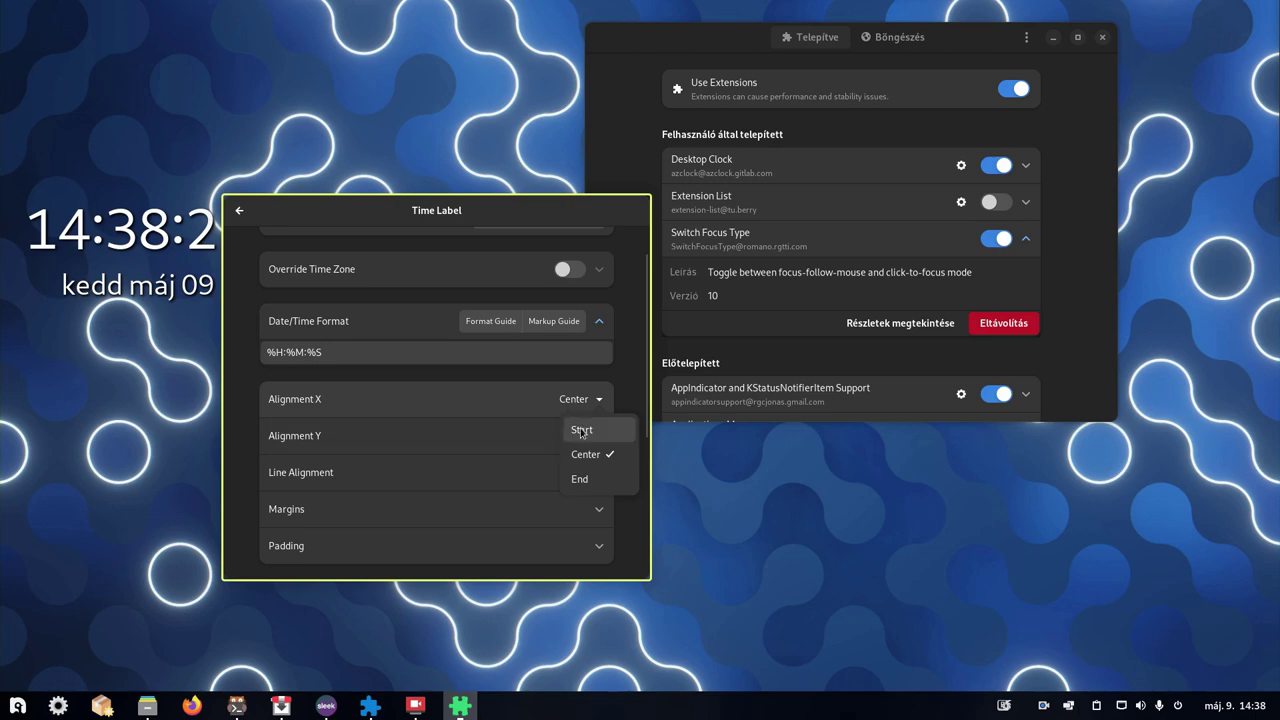
pyautogui.click(586, 430)
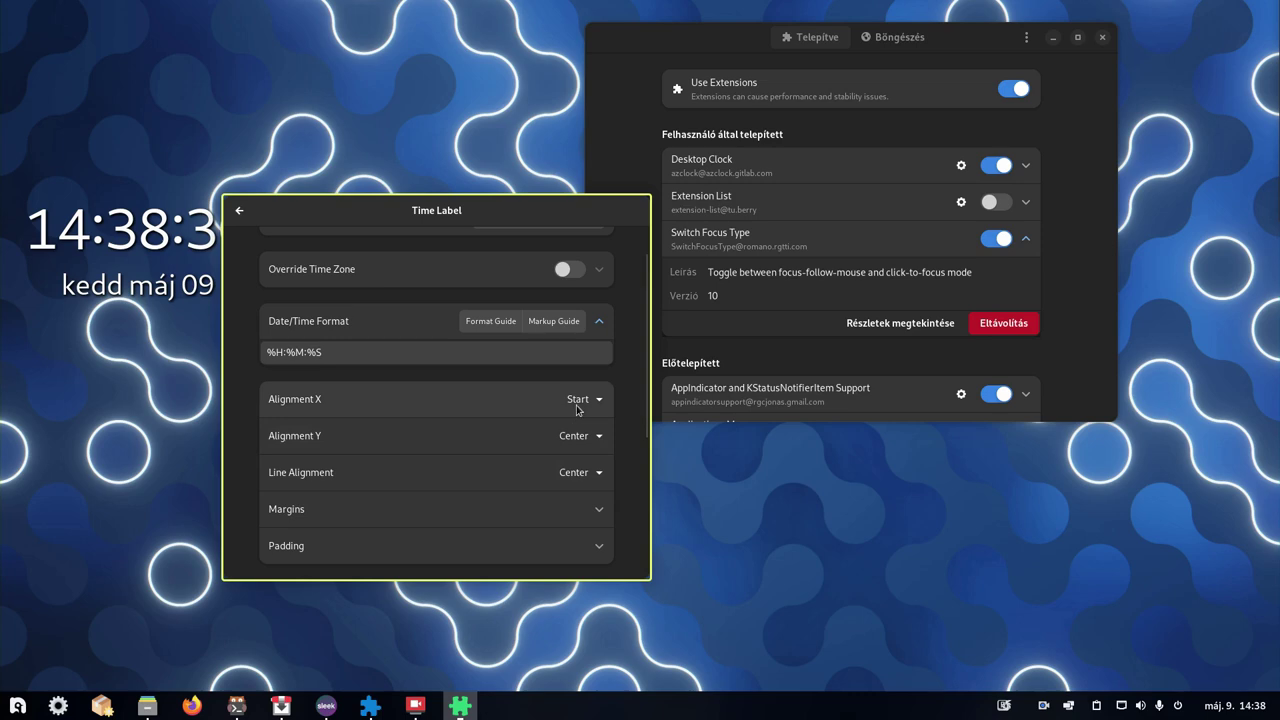
# - Set the Time Label's Alignment X to Center and expand its Margins and Padding settings
pyautogui.click(577, 410)
pyautogui.click(580, 450)
pyautogui.click(599, 509)
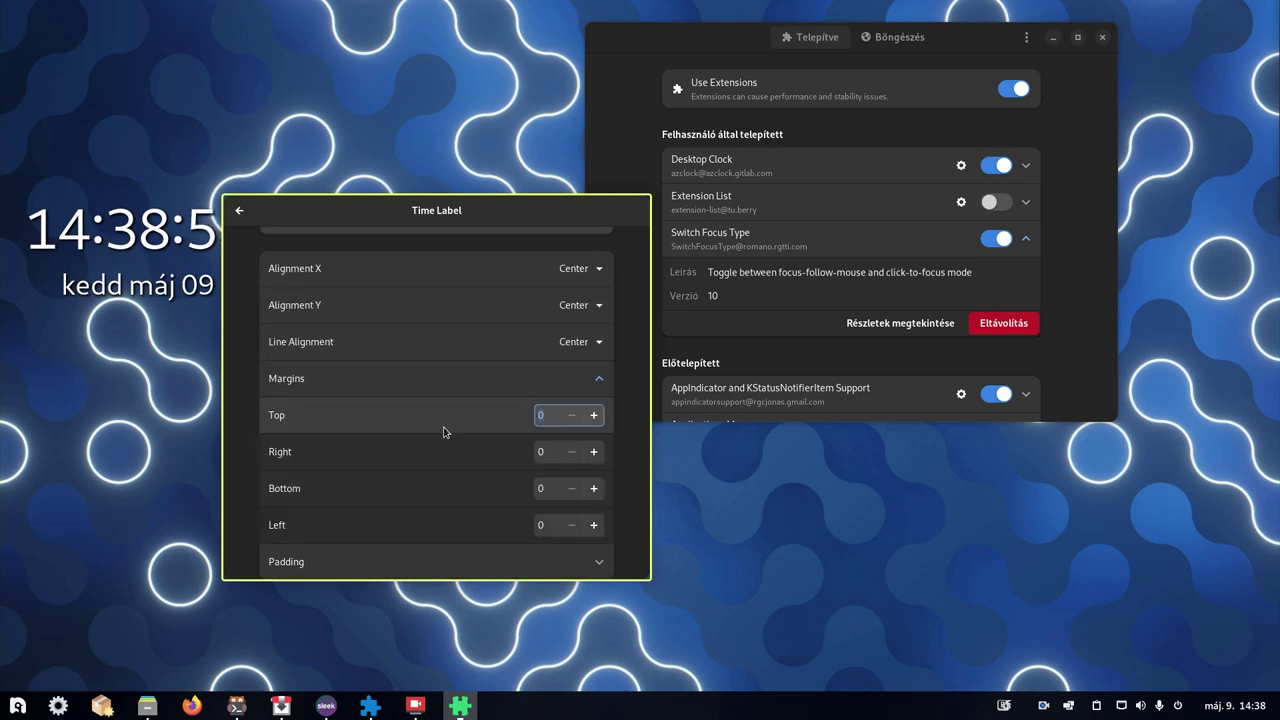
pyautogui.scroll(-2, 445, 430)
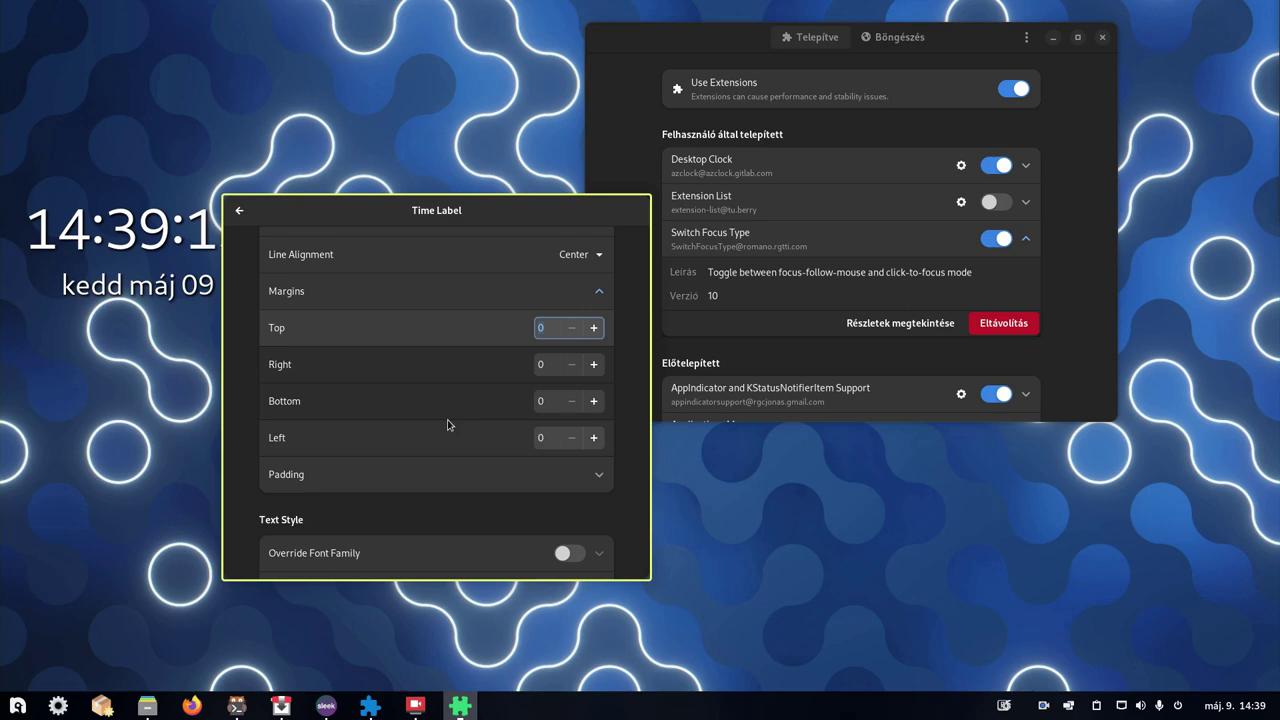
pyautogui.click(538, 487)
# - Turn on Override Font Family in the Time Label's Text Style settings
pyautogui.scroll(-3, 538, 480)
pyautogui.scroll(-3, 538, 480)
pyautogui.click(537, 474)
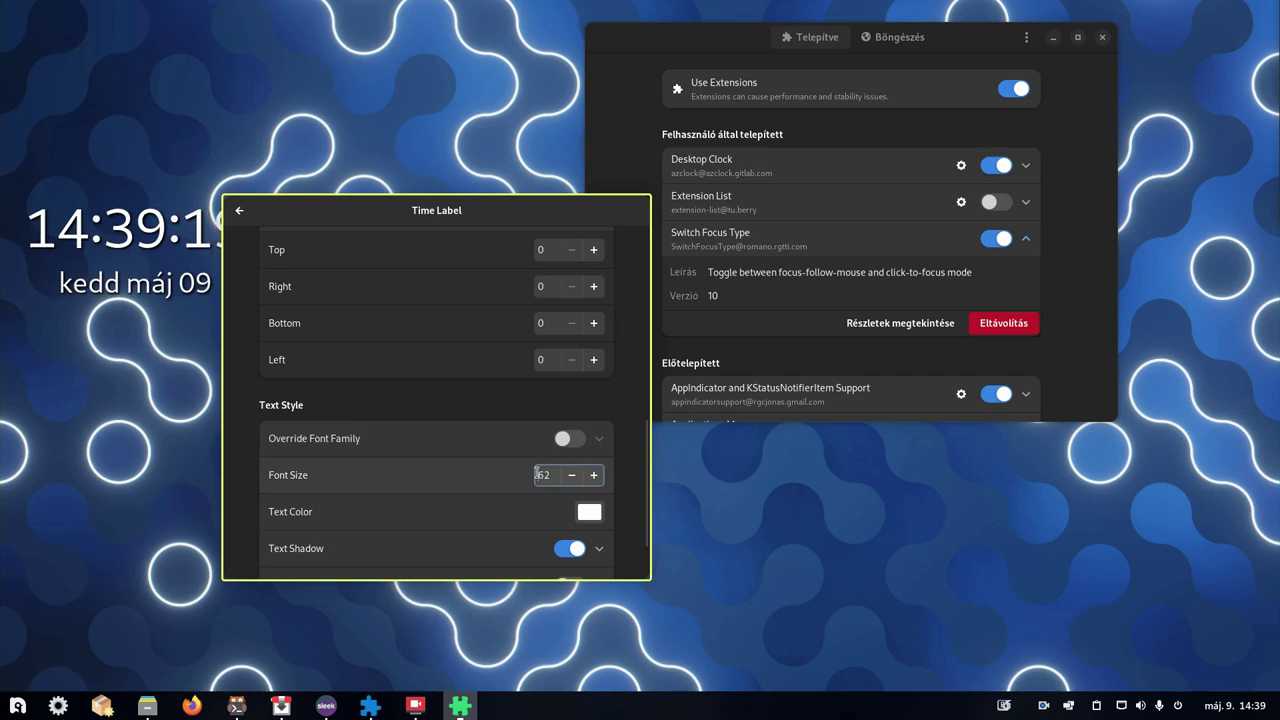
pyautogui.click(569, 438)
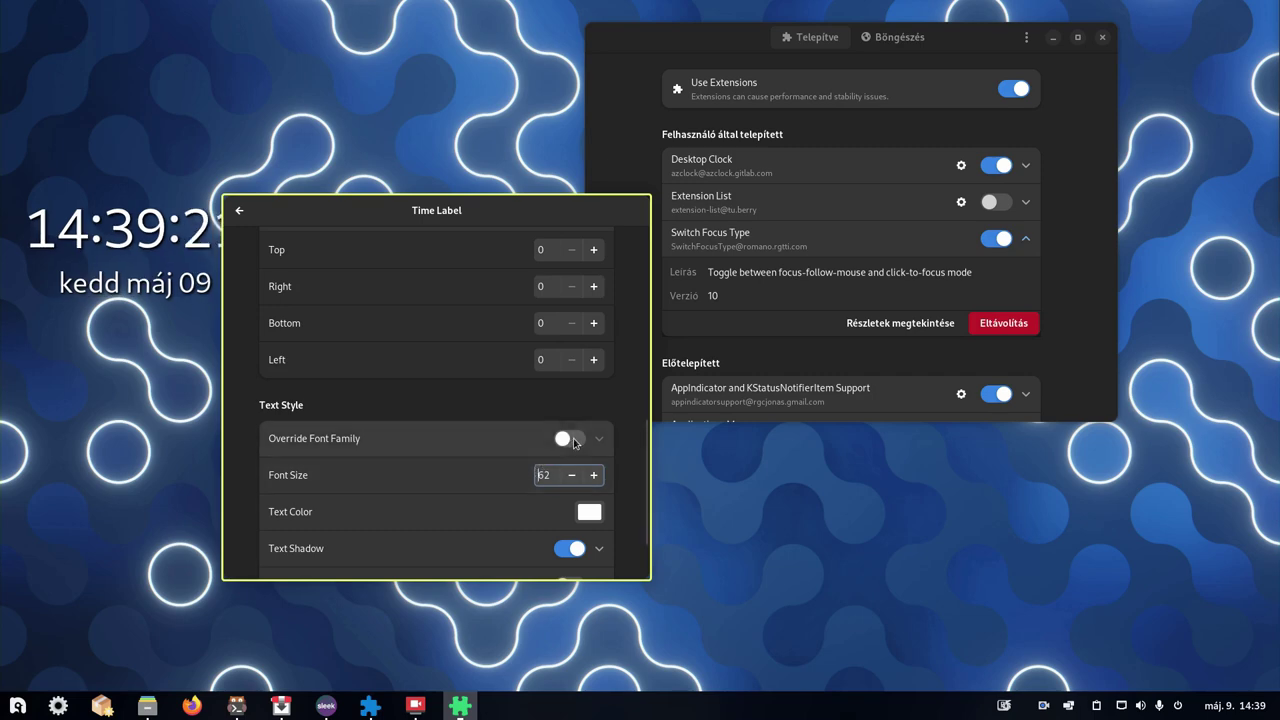
pyautogui.scroll(-1, 466, 496)
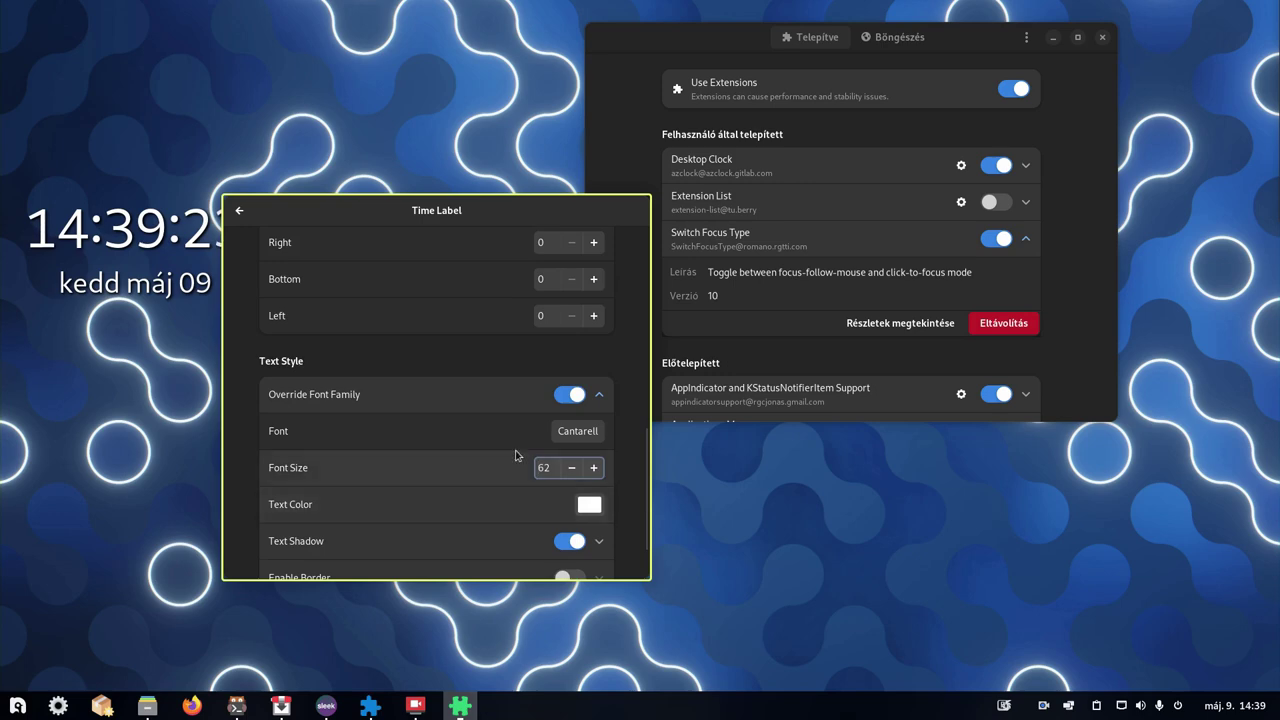
pyautogui.scroll(-2, 505, 470)
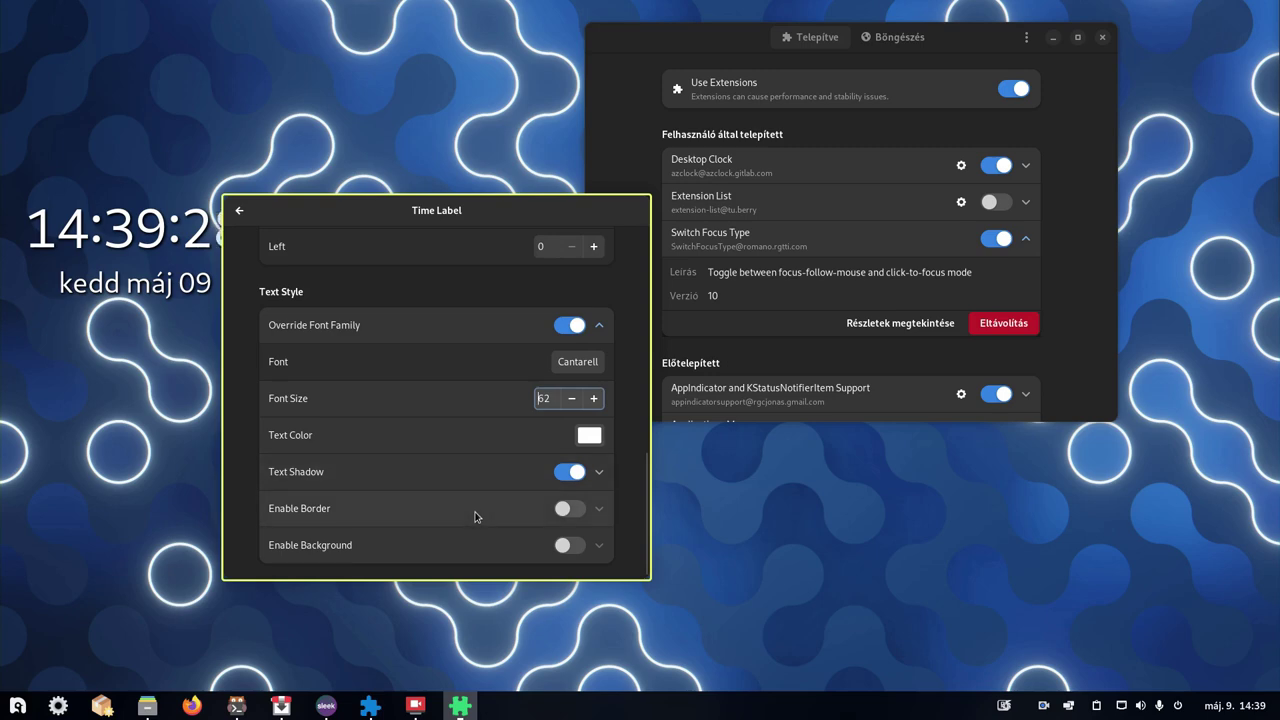
# - Enable the Time Label's border, expand its Text Shadow settings, and set Shadow Blur to 2
pyautogui.click(578, 518)
pyautogui.click(598, 477)
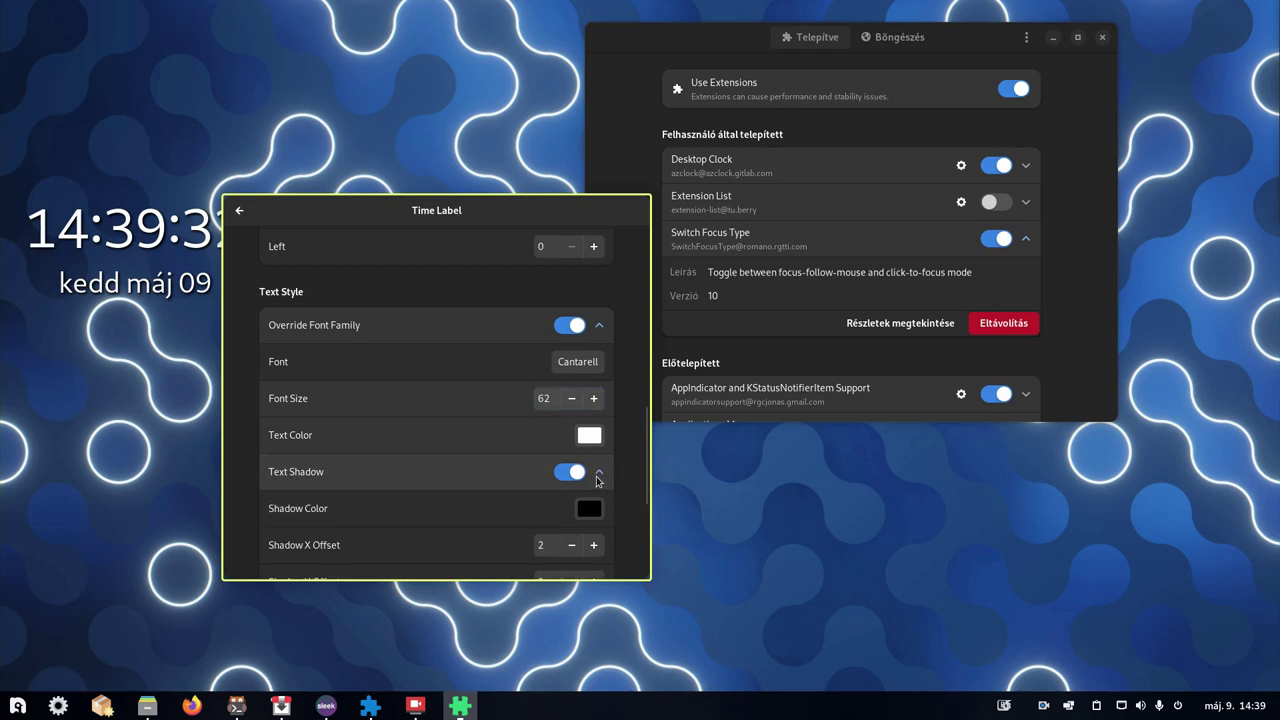
pyautogui.scroll(-2, 596, 476)
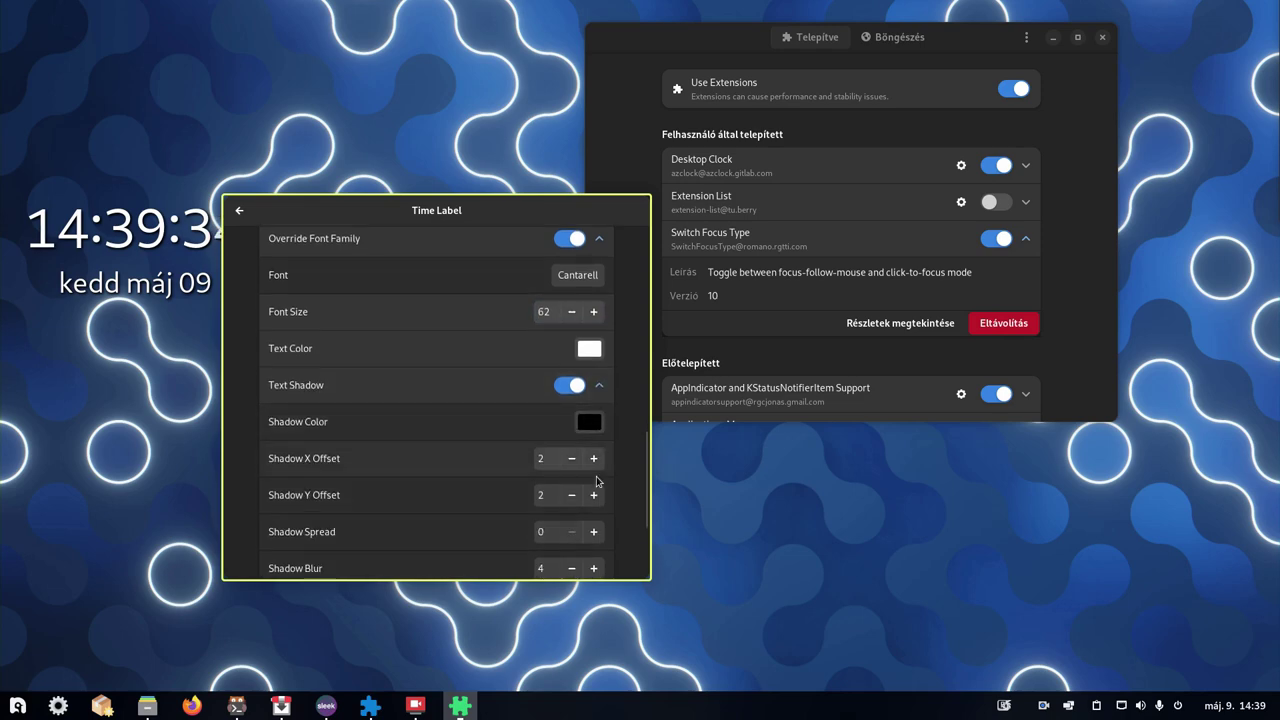
pyautogui.scroll(-1, 596, 481)
pyautogui.click(571, 524)
pyautogui.click(571, 524)
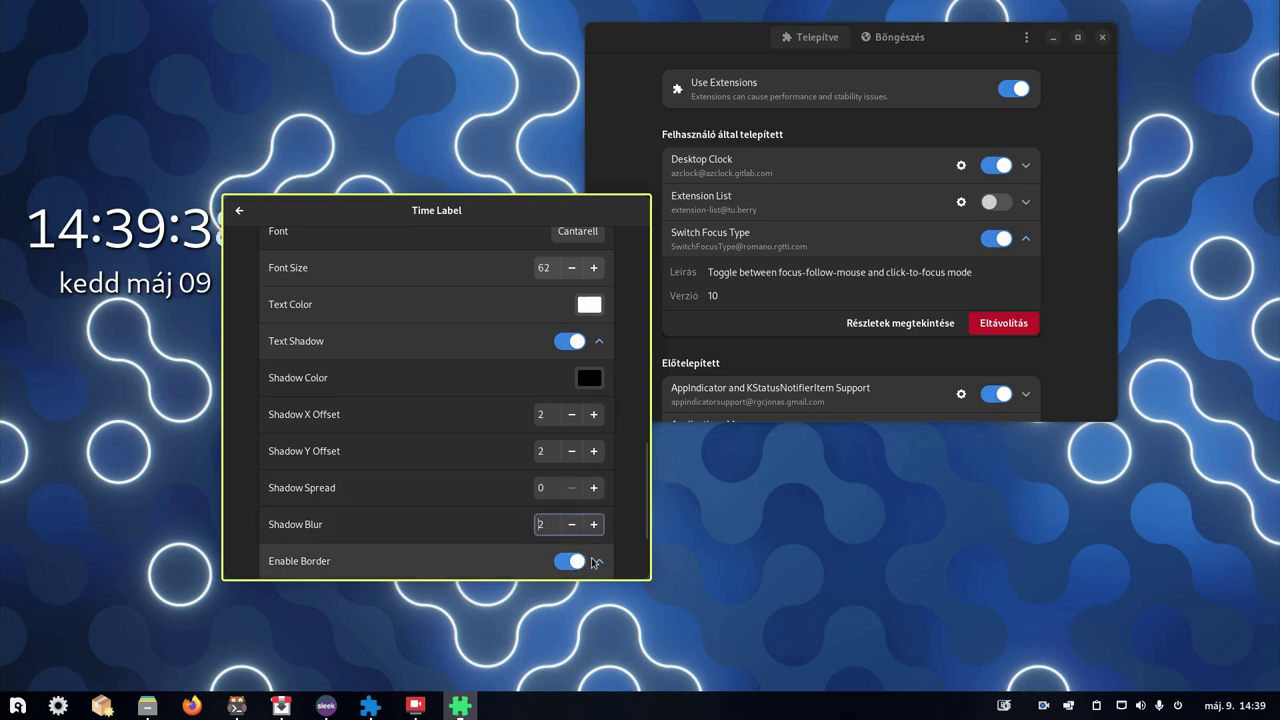
# - Enable the Time Label's background and set its color to the darkest gray in the white-to-gray palette column
pyautogui.scroll(-1, 598, 540)
pyautogui.scroll(-2, 598, 530)
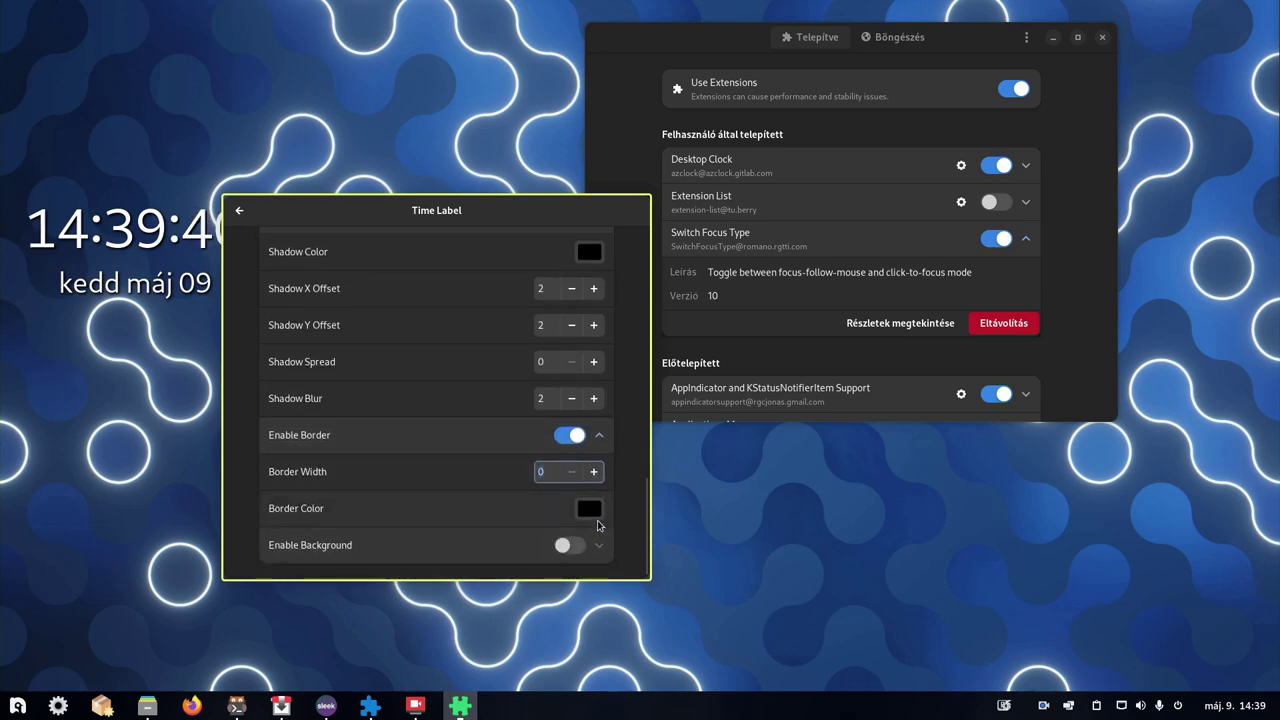
pyautogui.scroll(-2, 586, 481)
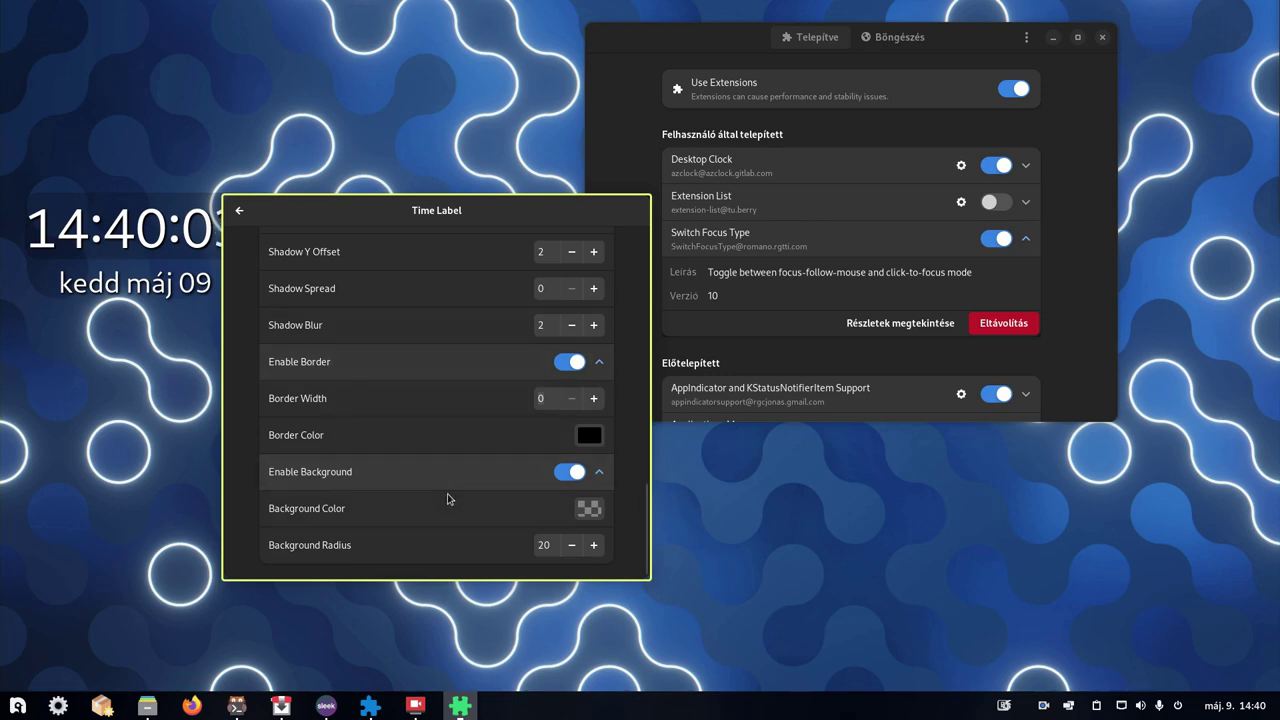
pyautogui.click(586, 510)
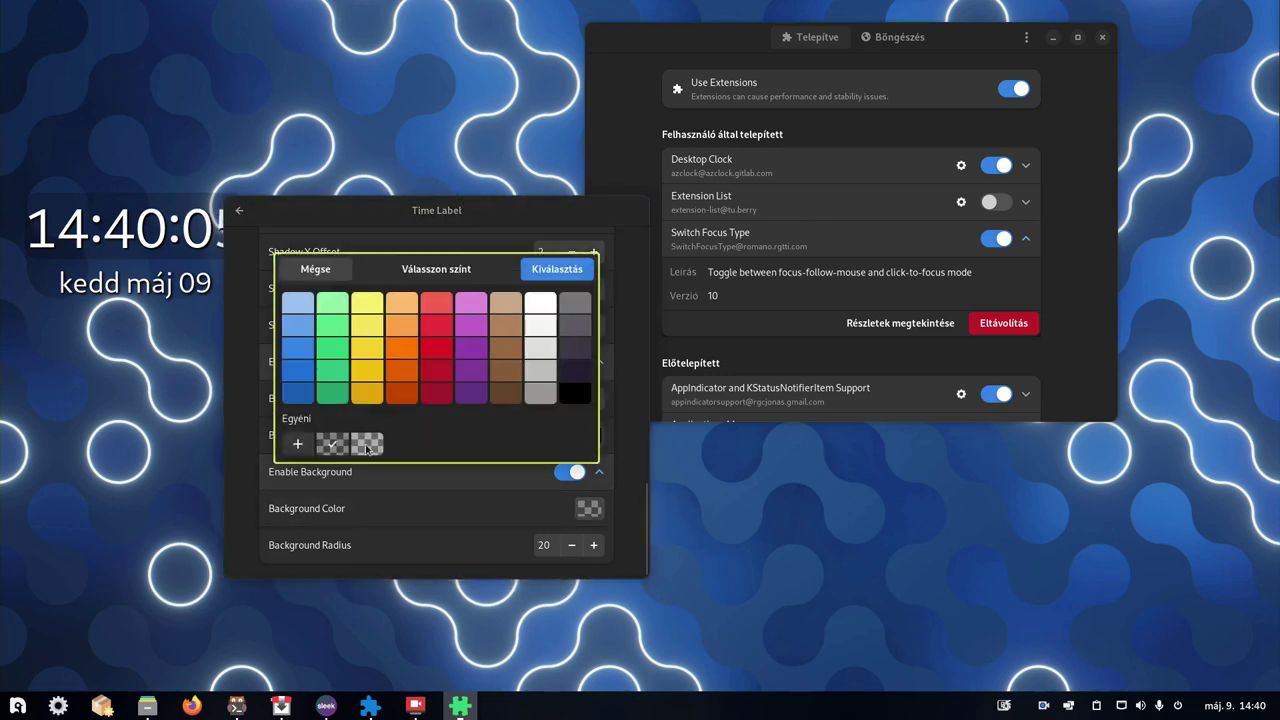
pyautogui.click(540, 393)
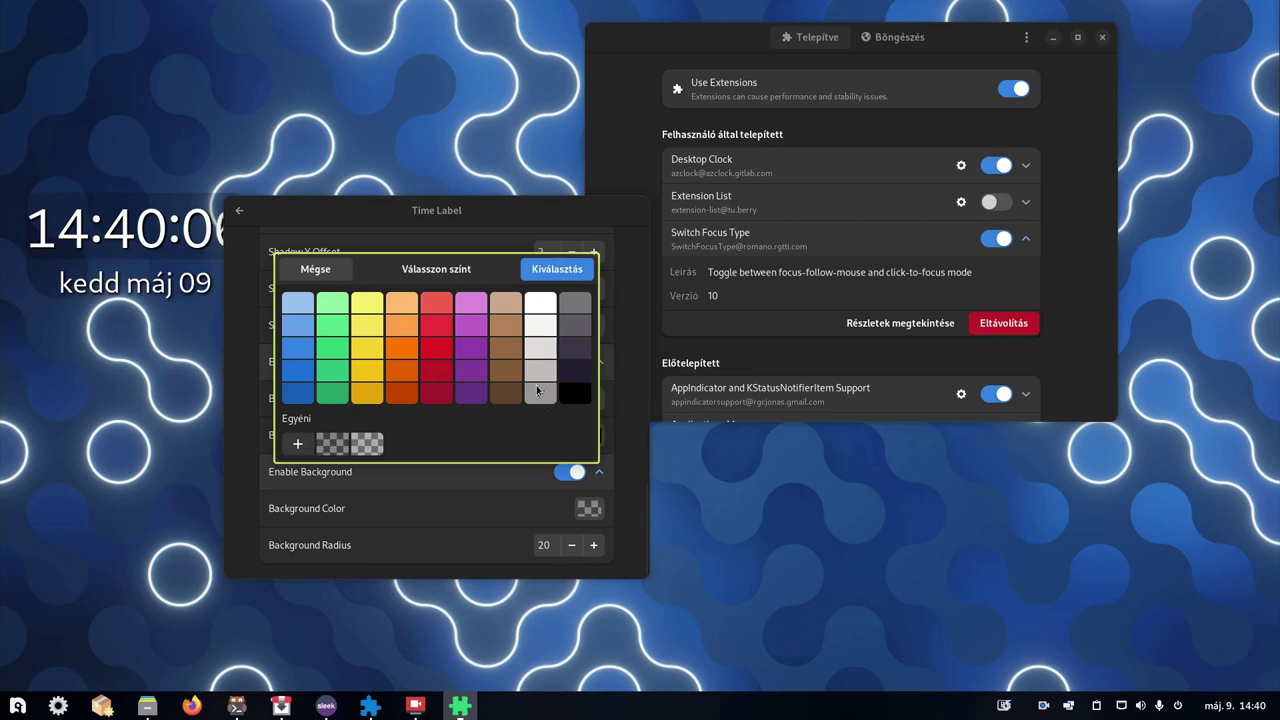
pyautogui.click(557, 270)
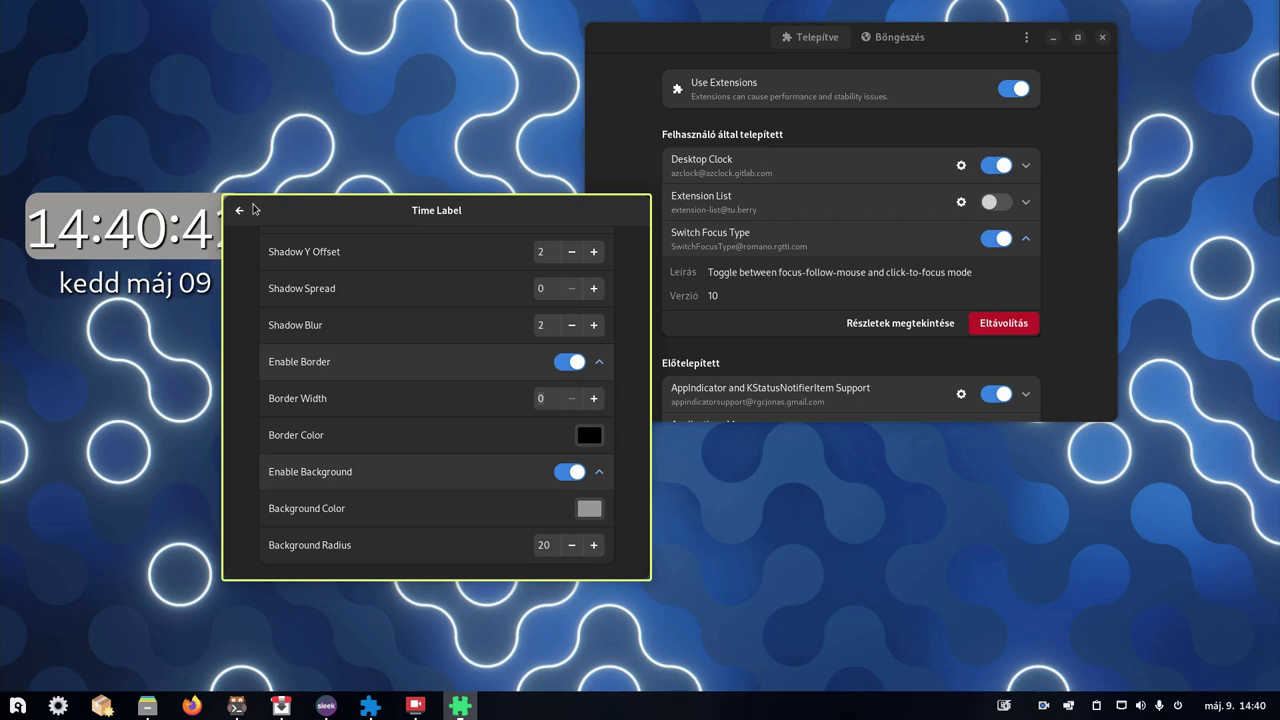
# - Turn off the Time Label's background and return to the widget's element list
pyautogui.click(566, 471)
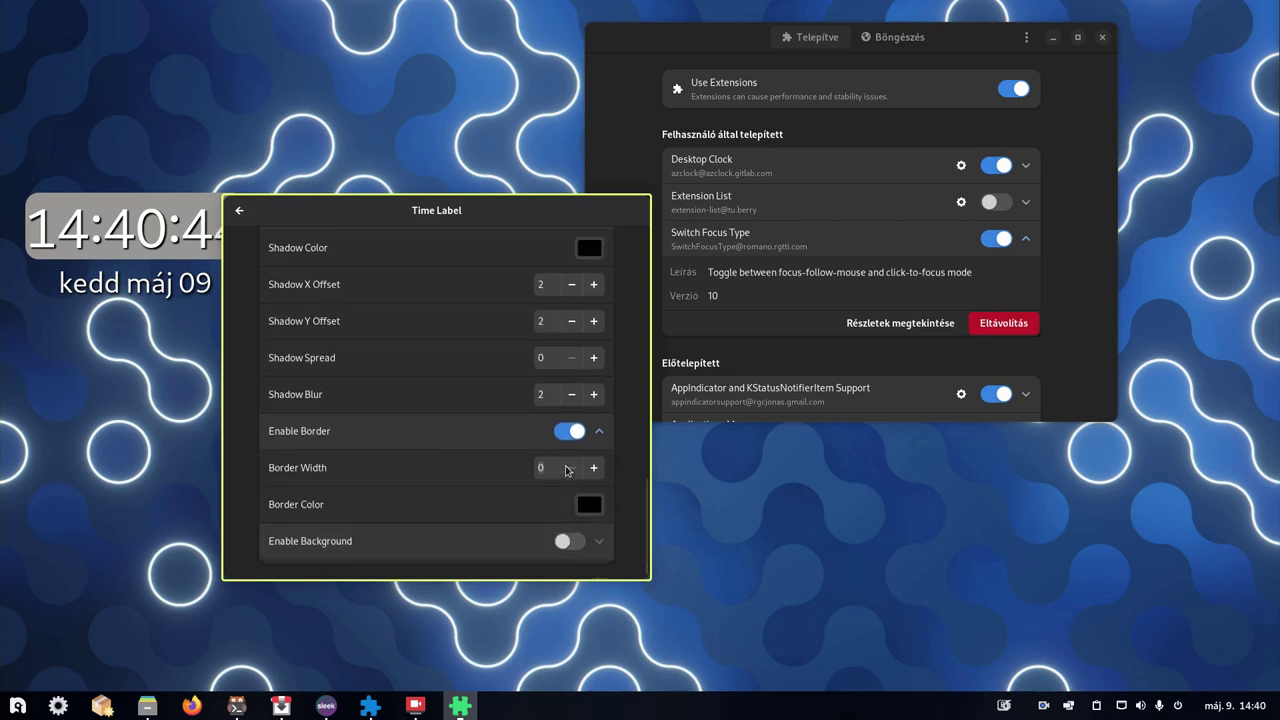
pyautogui.scroll(-3, 566, 472)
pyautogui.click(568, 480)
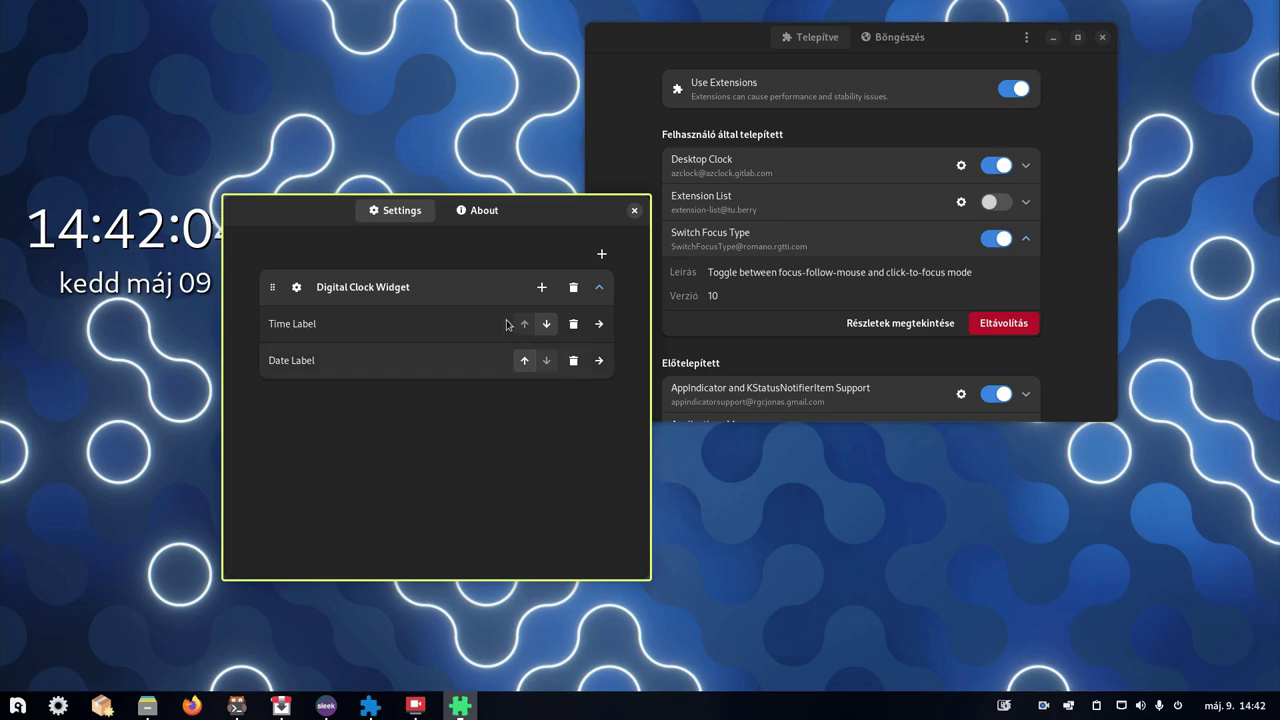
# - Add a preset Text Label element to the Digital Clock Widget and look through its alignment and text style settings
pyautogui.click(541, 288)
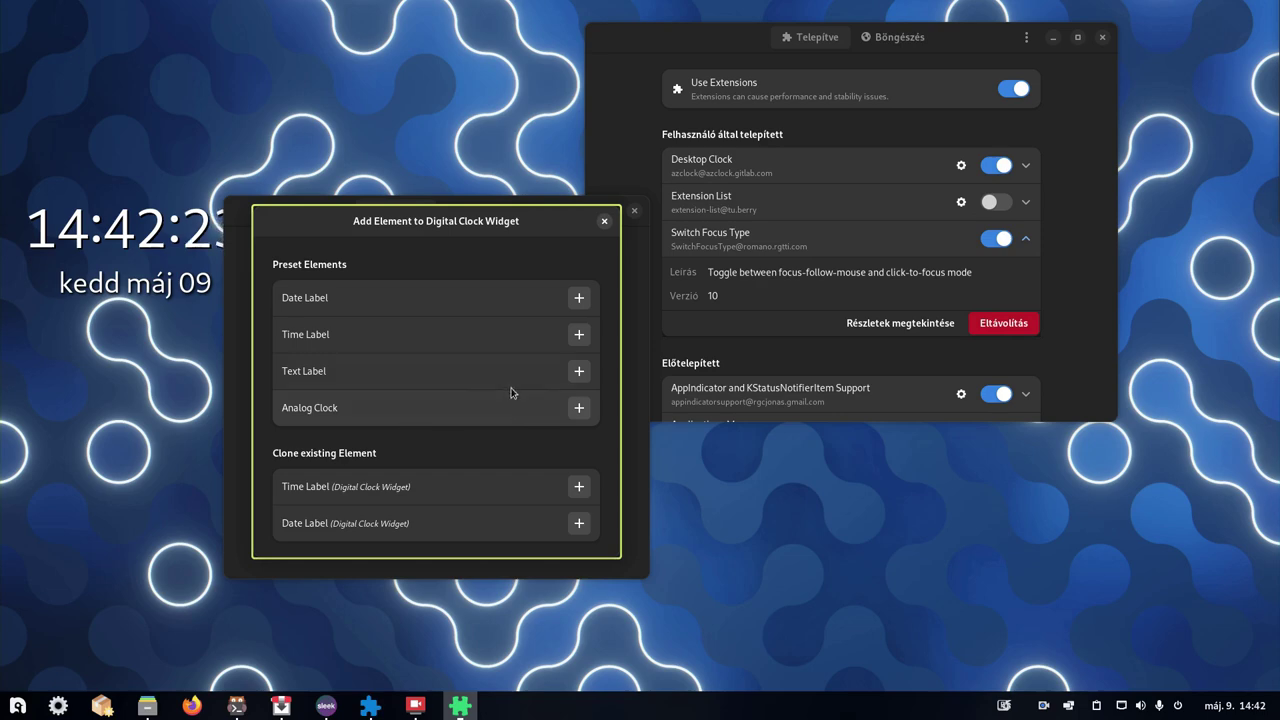
pyautogui.click(578, 371)
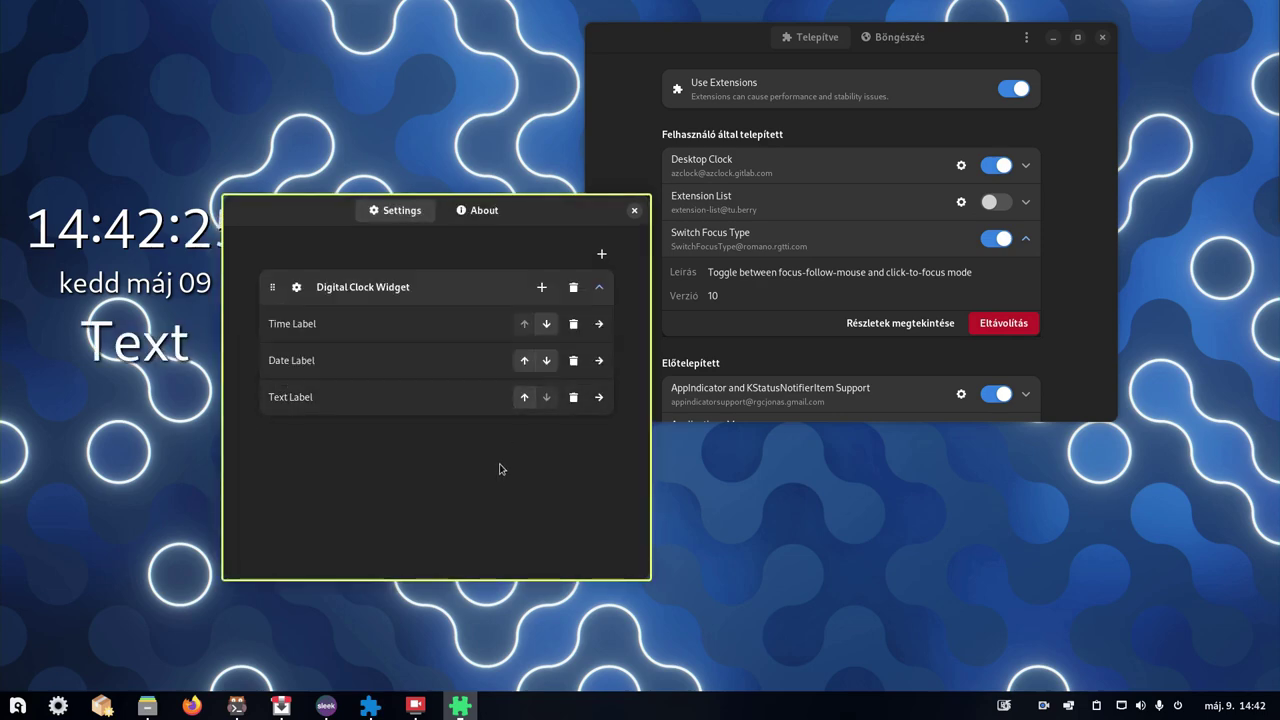
pyautogui.click(599, 397)
pyautogui.scroll(-2, 524, 392)
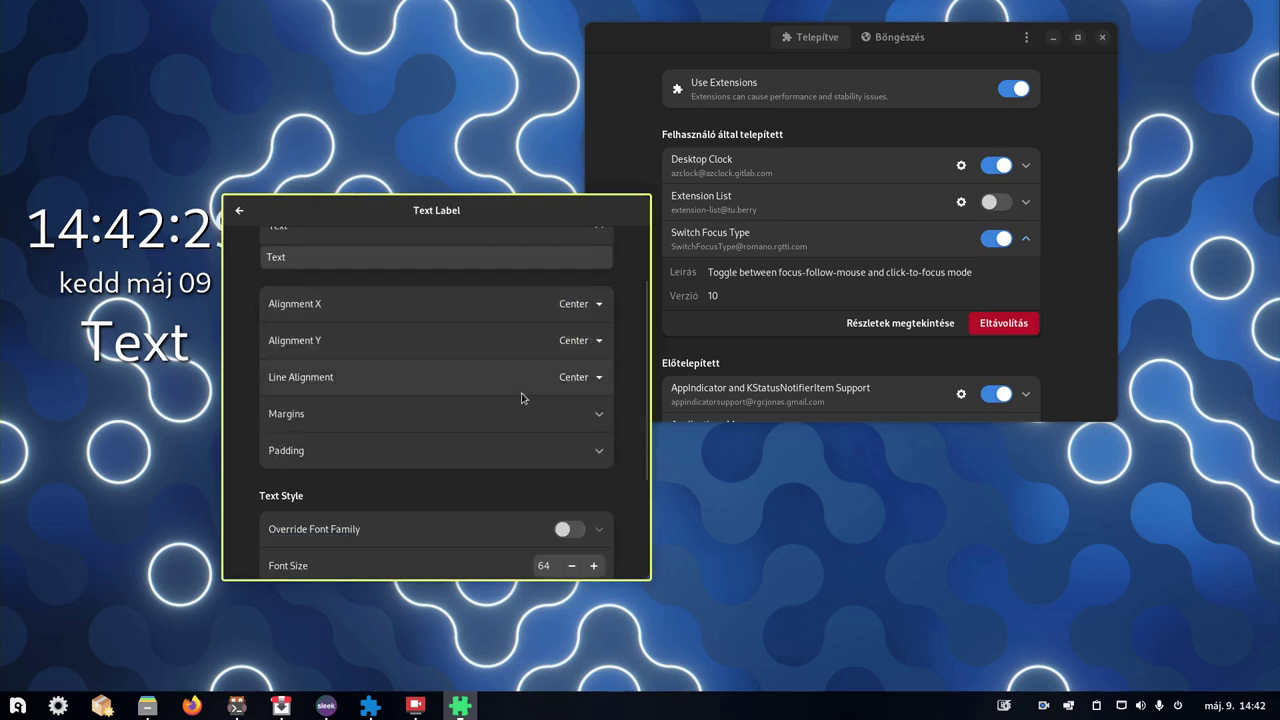
pyautogui.scroll(-3, 522, 398)
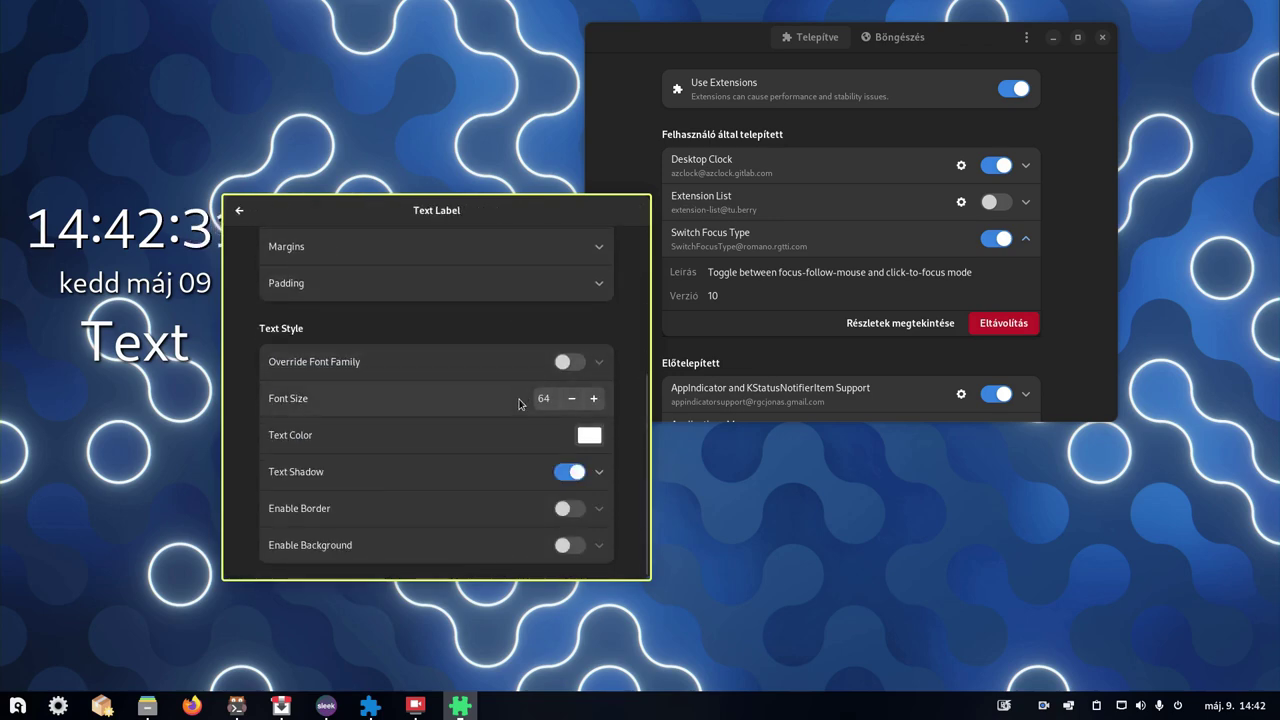
pyautogui.scroll(3, 520, 402)
pyautogui.scroll(2, 519, 403)
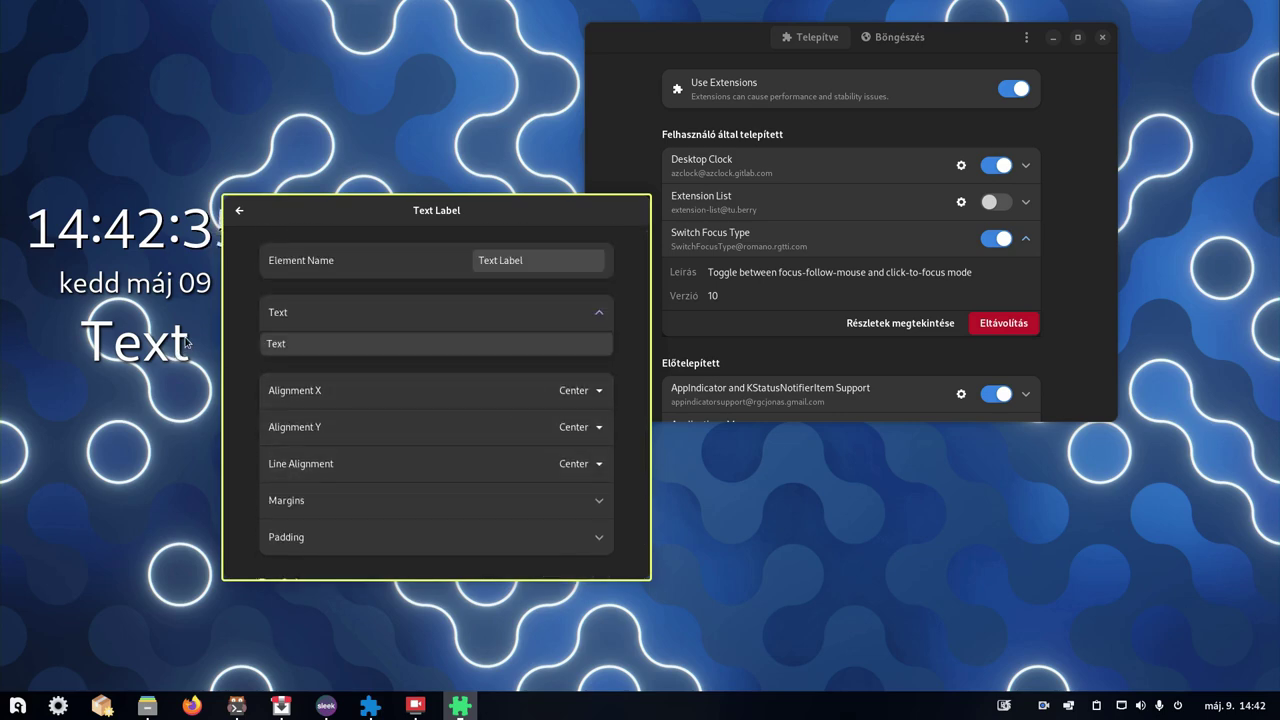
pyautogui.scroll(-5, 379, 428)
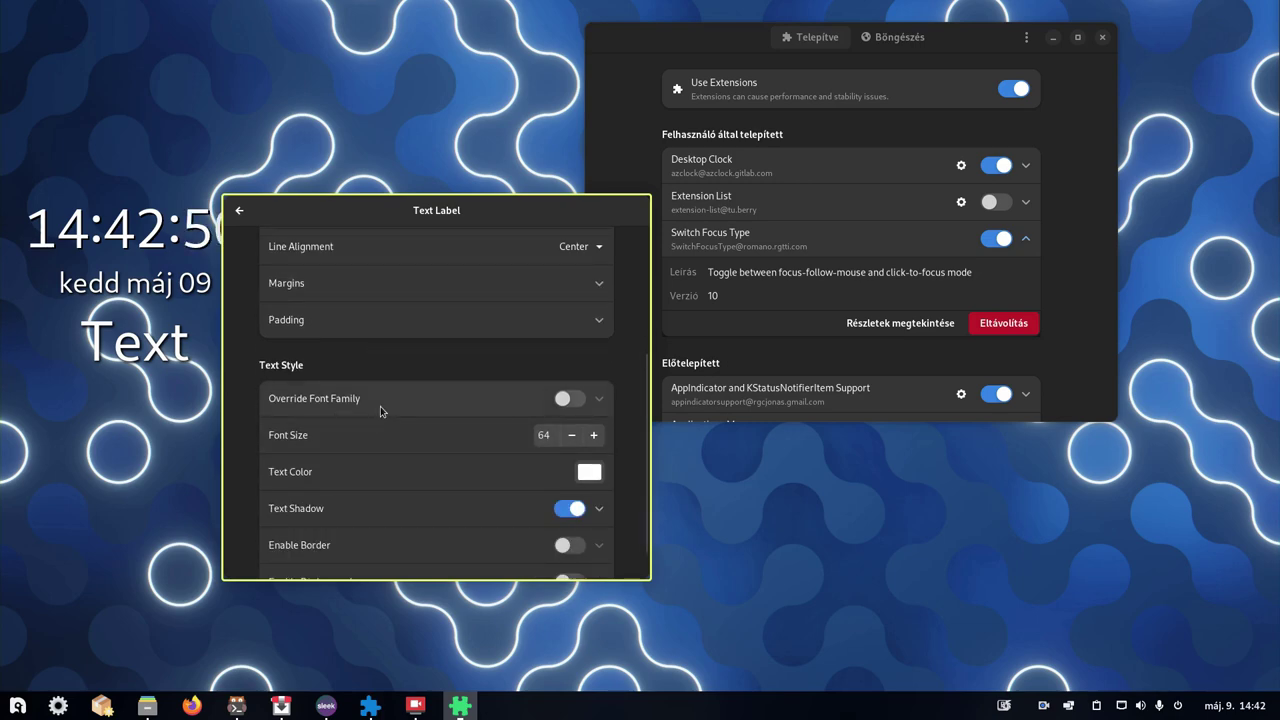
# - Delete the Text Label element from the Digital Clock Widget and close the Desktop Clock settings
pyautogui.click(240, 213)
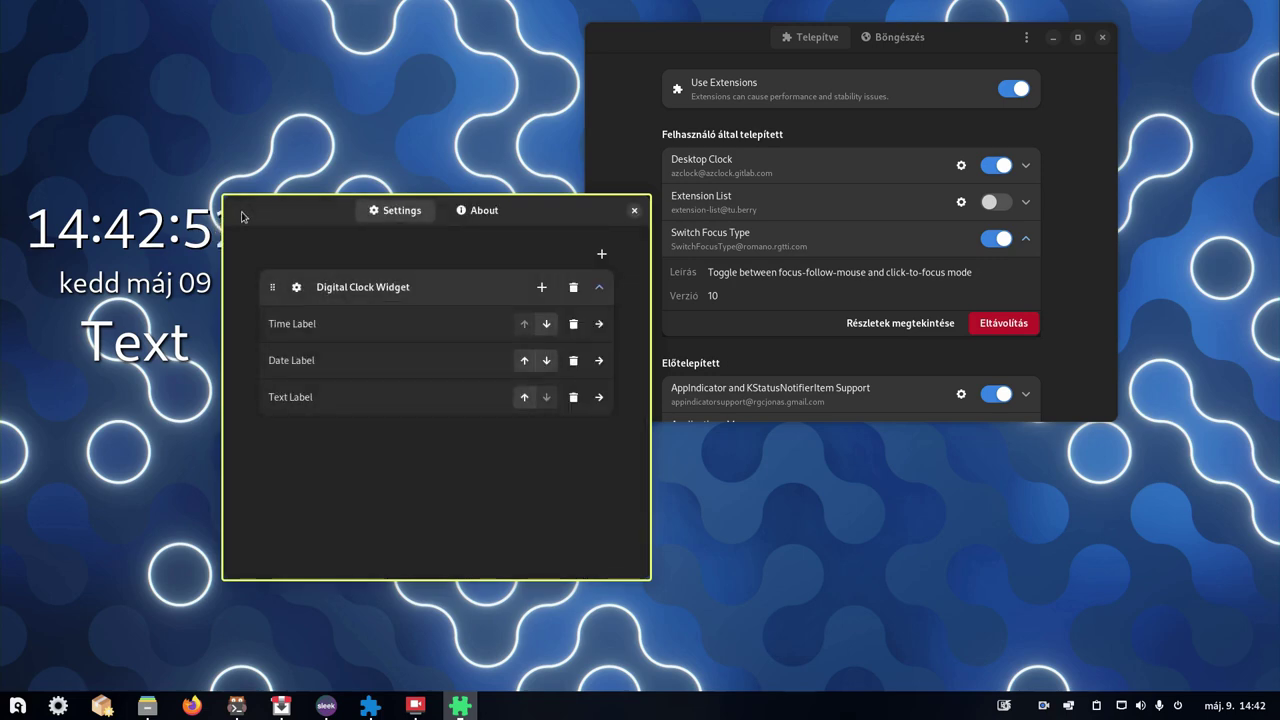
pyautogui.click(572, 399)
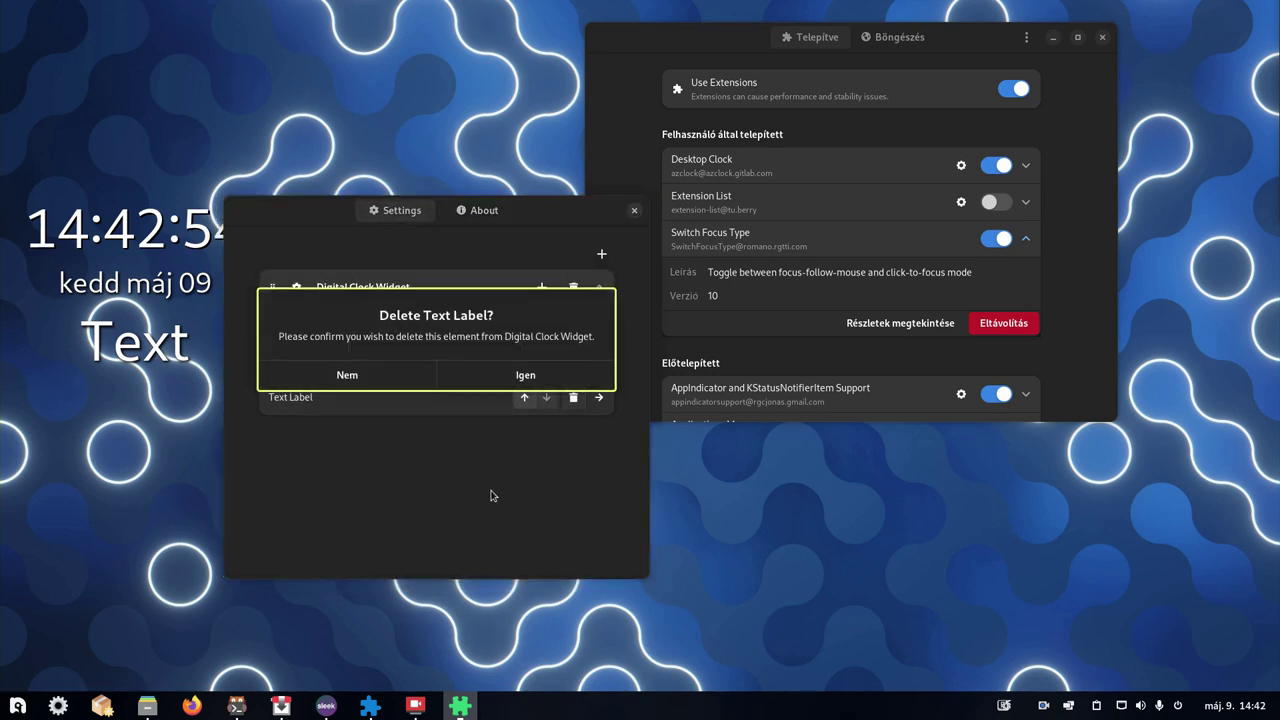
pyautogui.click(503, 376)
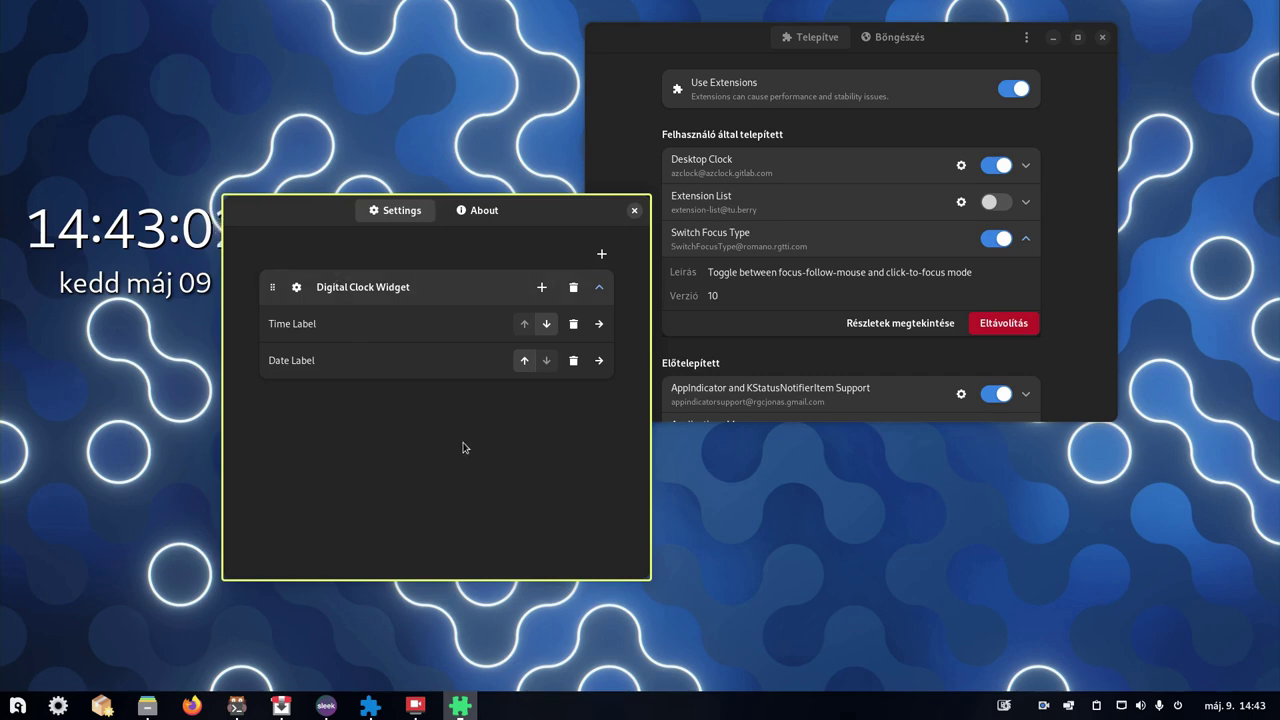
pyautogui.click(634, 210)
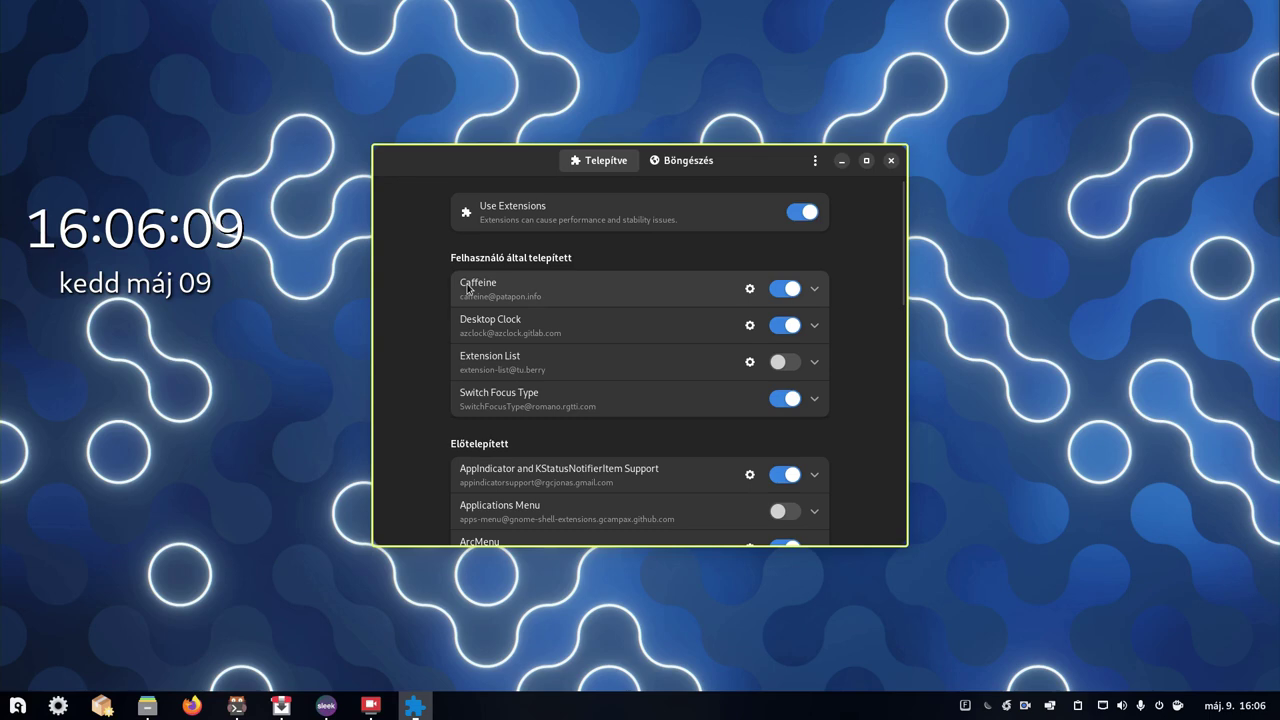
# - Toggle Caffeine off and back on in the system's quick settings, and show its timer options
pyautogui.click(1180, 706)
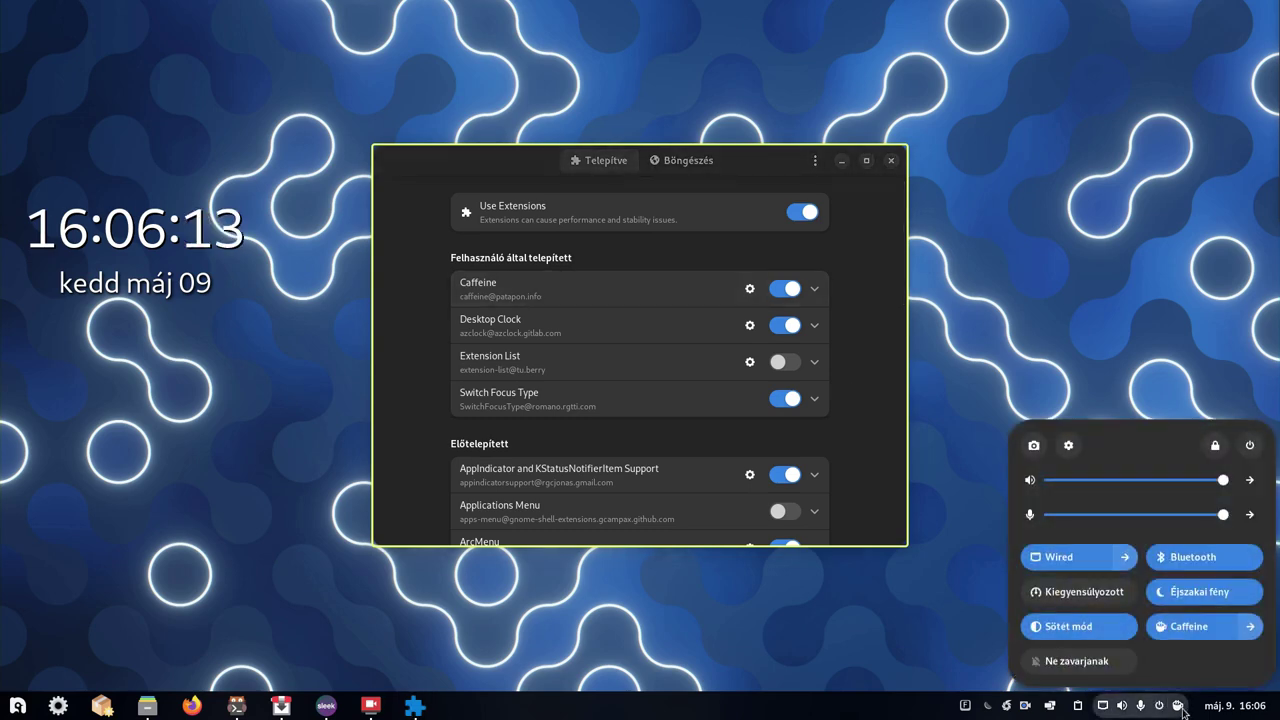
pyautogui.click(1197, 627)
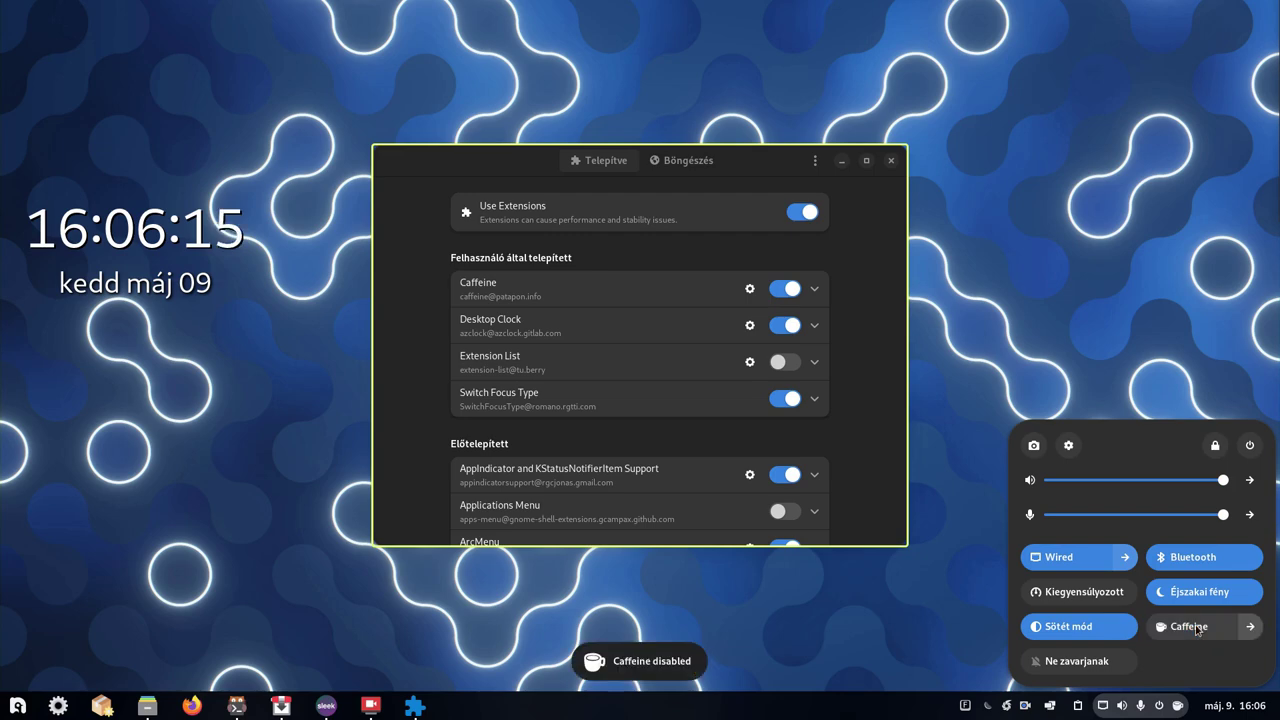
pyautogui.click(1197, 627)
pyautogui.click(1250, 627)
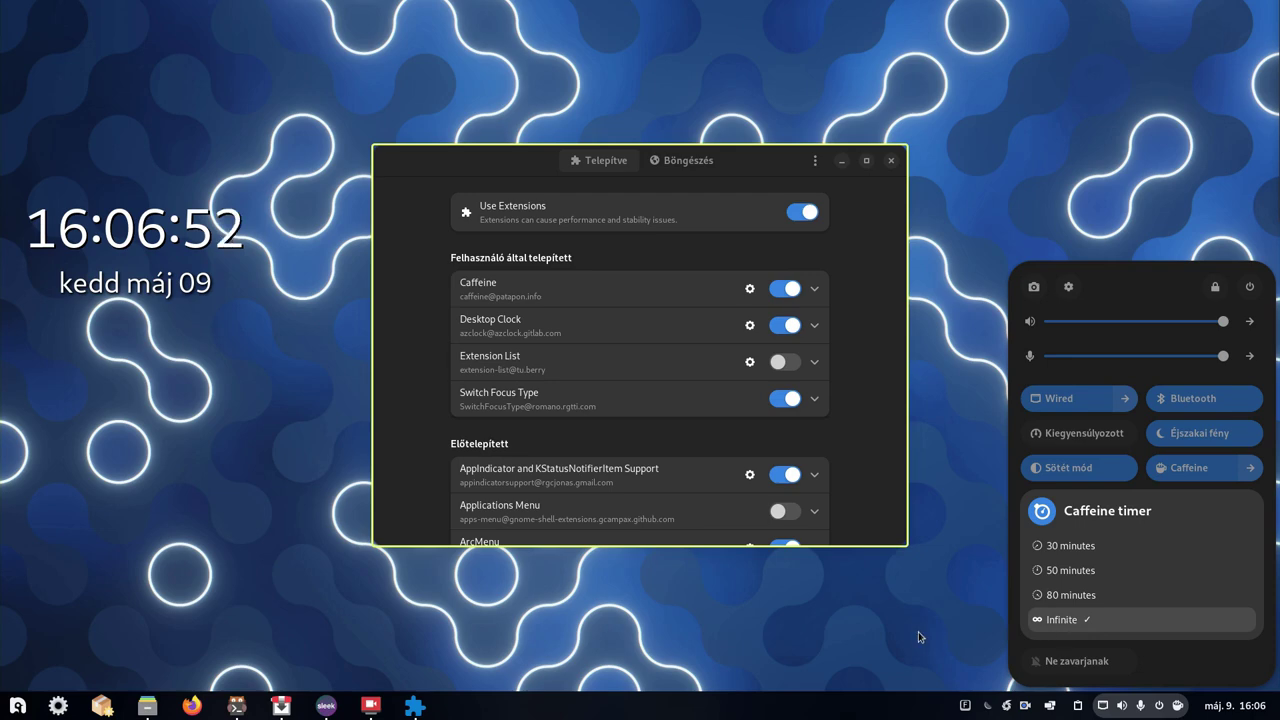
# - Leave the Caffeine timer options, turn Caffeine off, and close the quick settings
pyautogui.press('Escape')
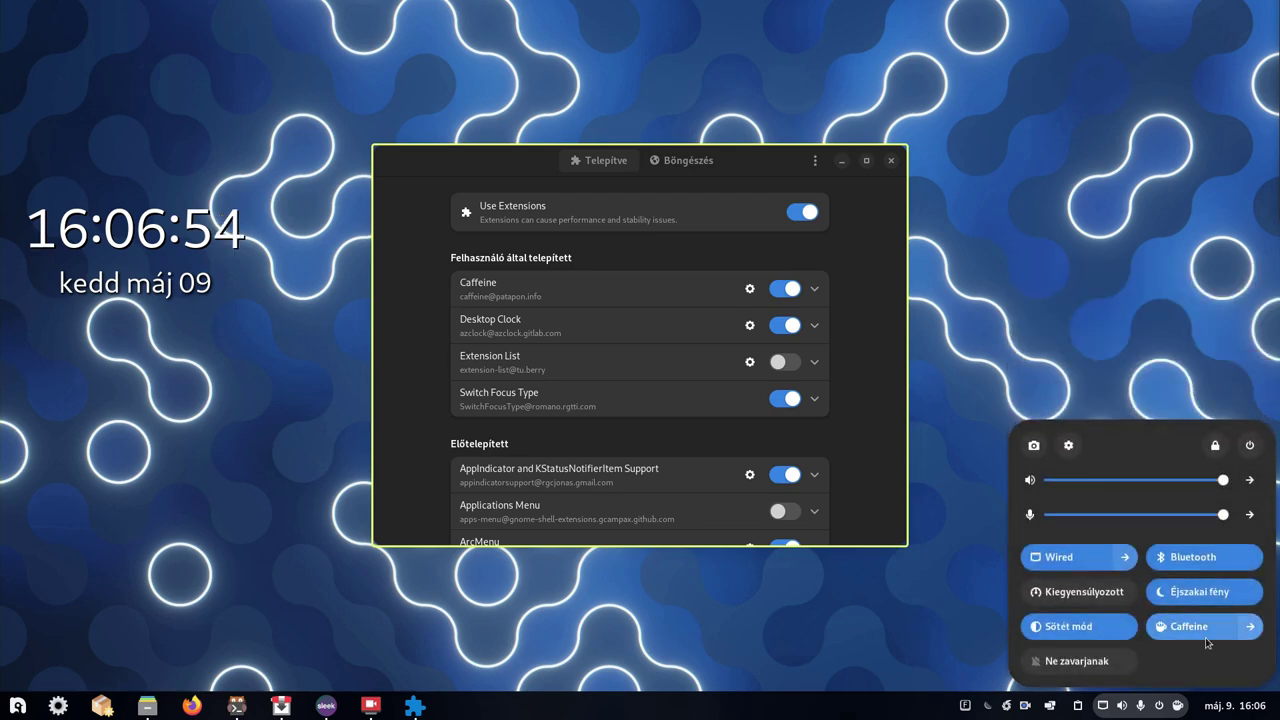
pyautogui.click(1199, 630)
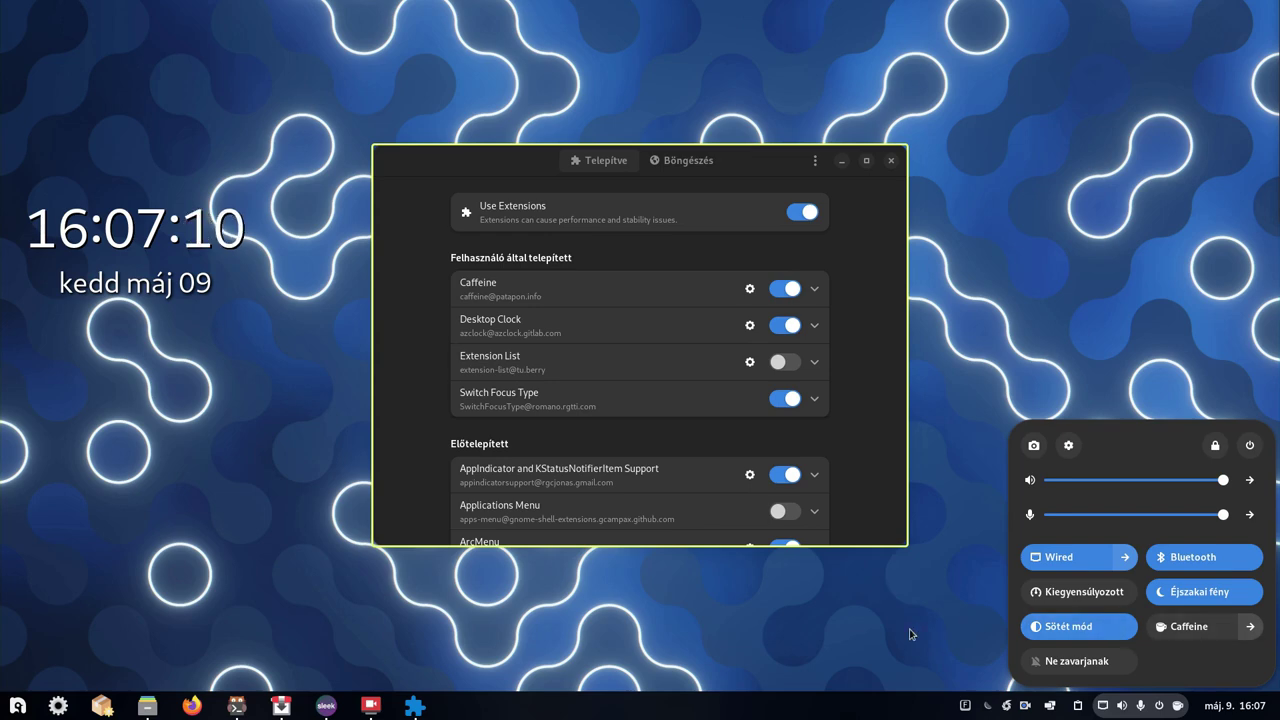
pyautogui.click(910, 634)
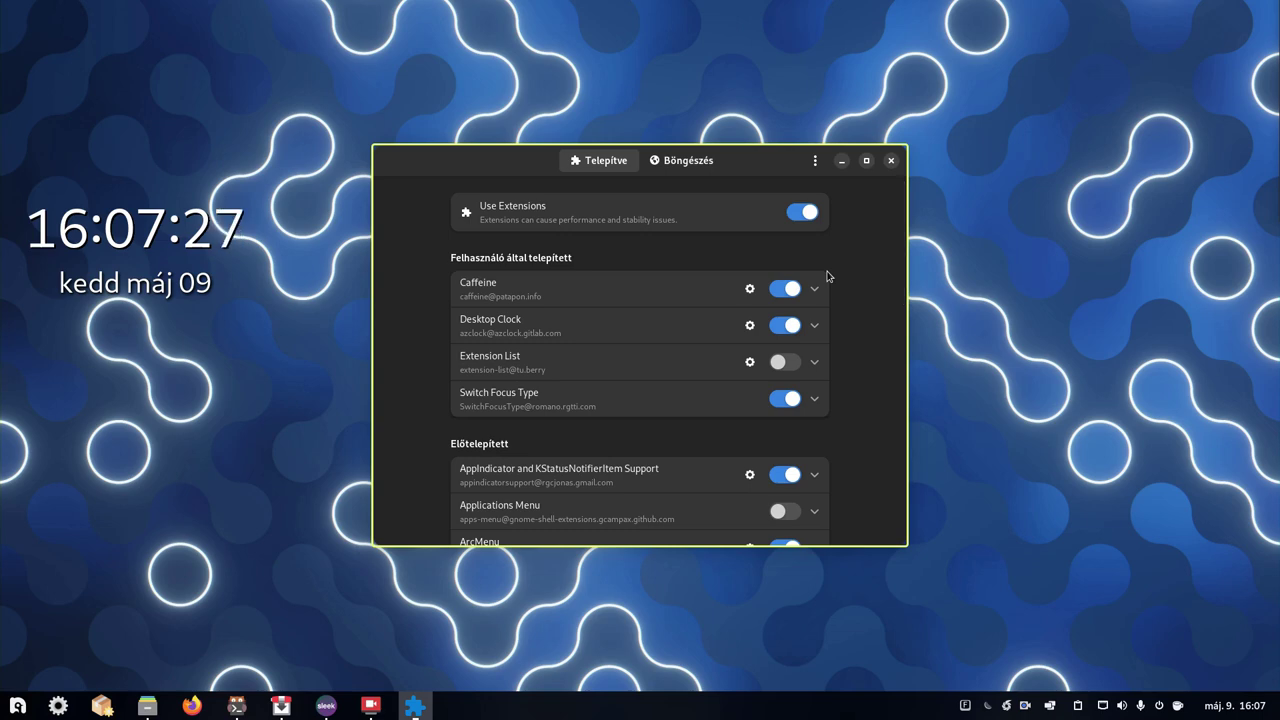
# - Open the Caffeine extension's settings and set the timer durations to 15, 30, 60 minutes
pyautogui.click(750, 289)
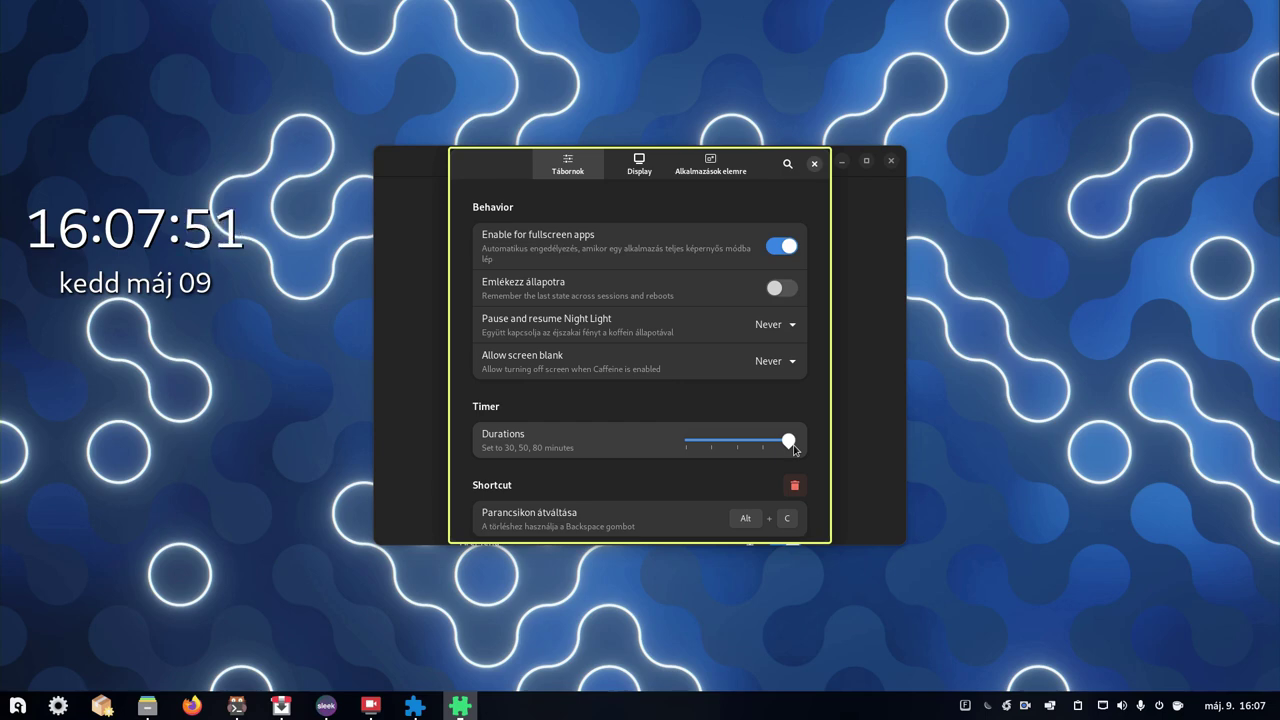
pyautogui.moveTo(790, 442); pyautogui.dragTo(651, 432)
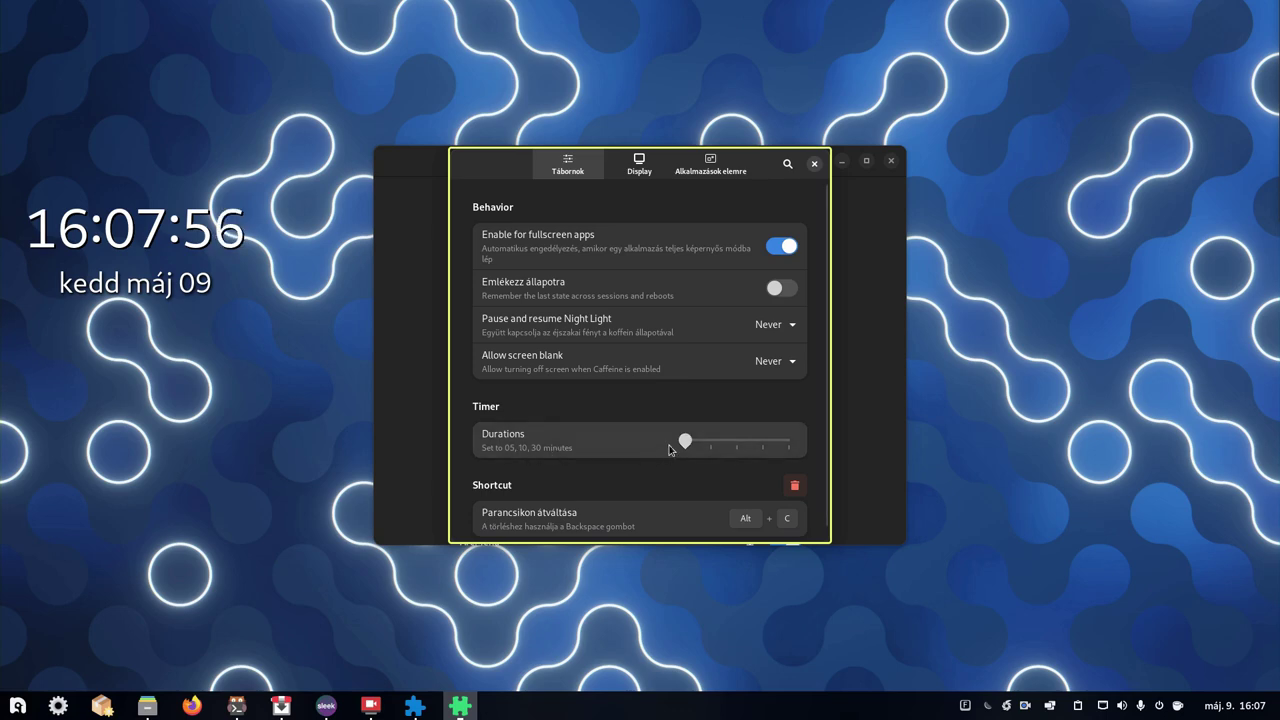
pyautogui.moveTo(693, 443); pyautogui.dragTo(727, 446)
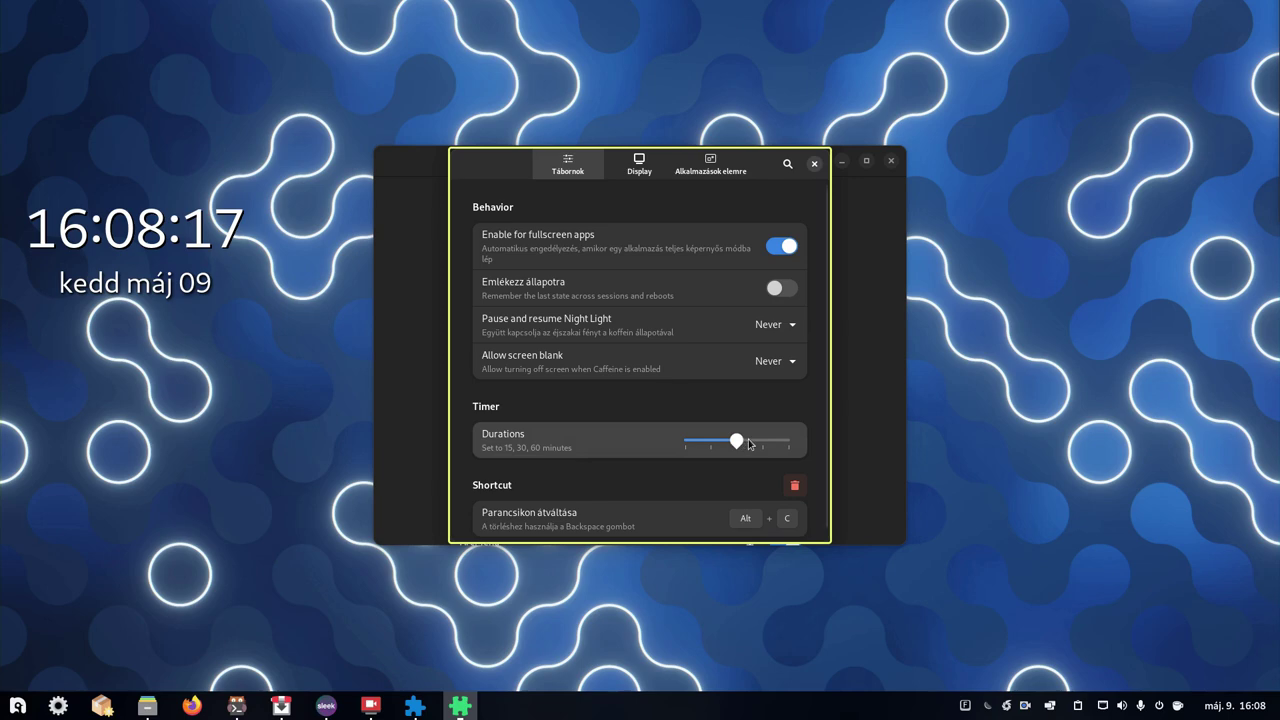
# - Set Caffeine's timer durations to 30, 50, 80 minutes
pyautogui.moveTo(749, 444); pyautogui.dragTo(797, 444)
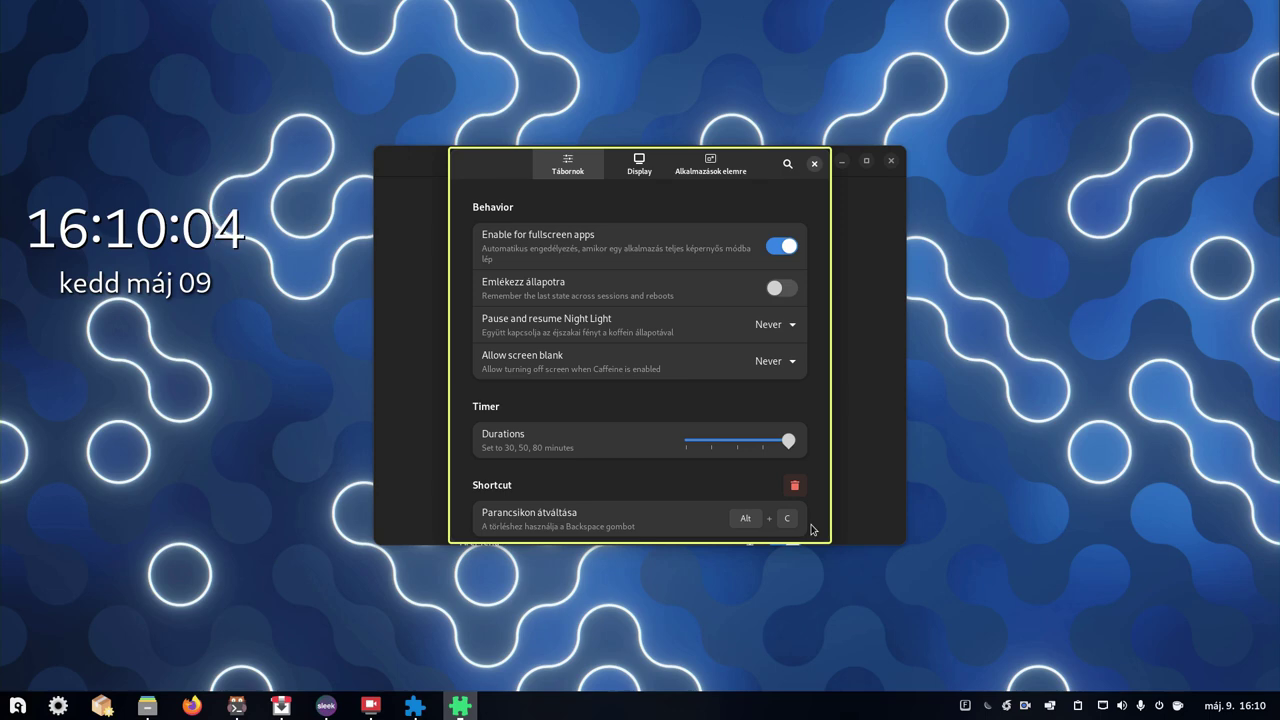
# - Show Caffeine's display settings and the choices for the status indicator in the top panel, leaving the choice as it is
pyautogui.click(630, 171)
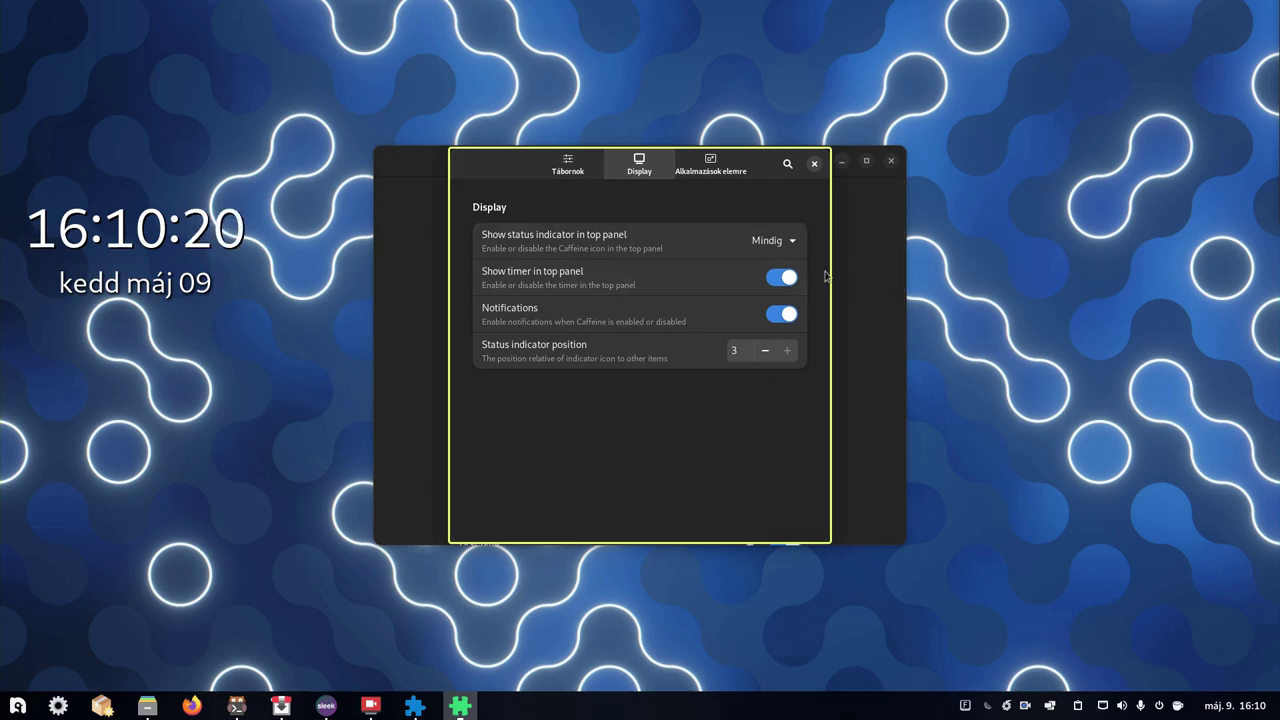
pyautogui.click(774, 242)
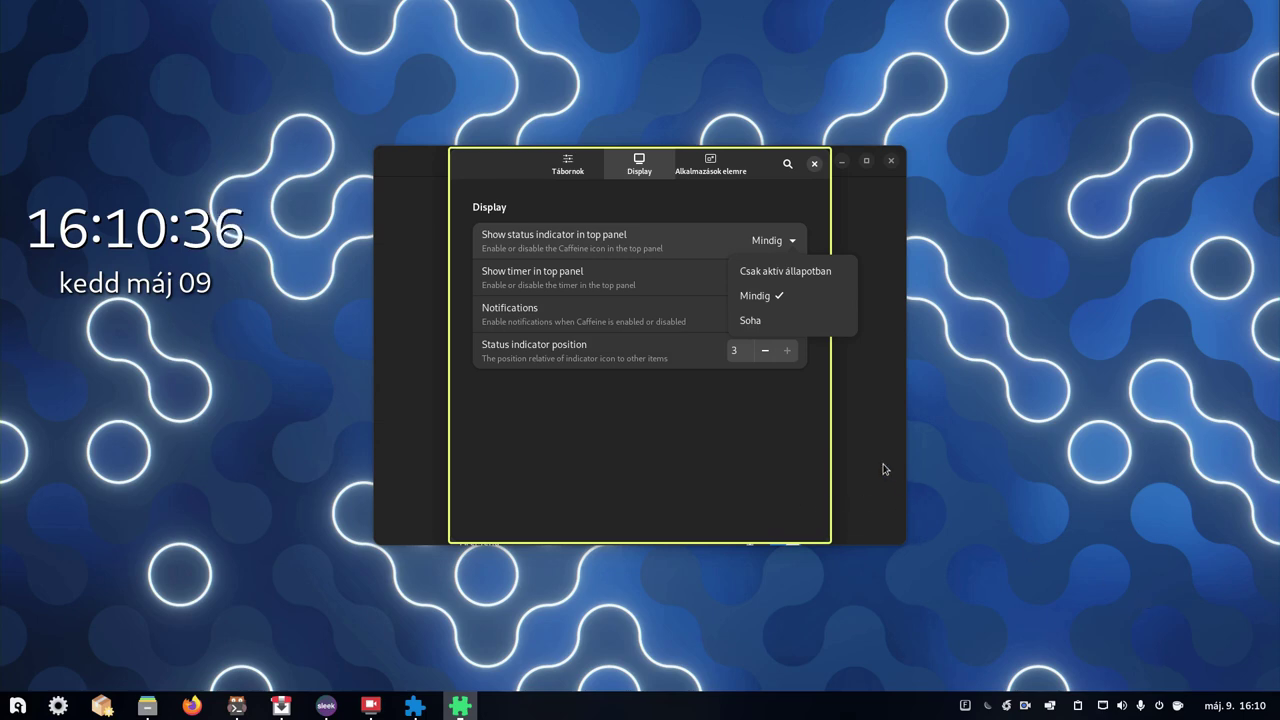
pyautogui.click(809, 483)
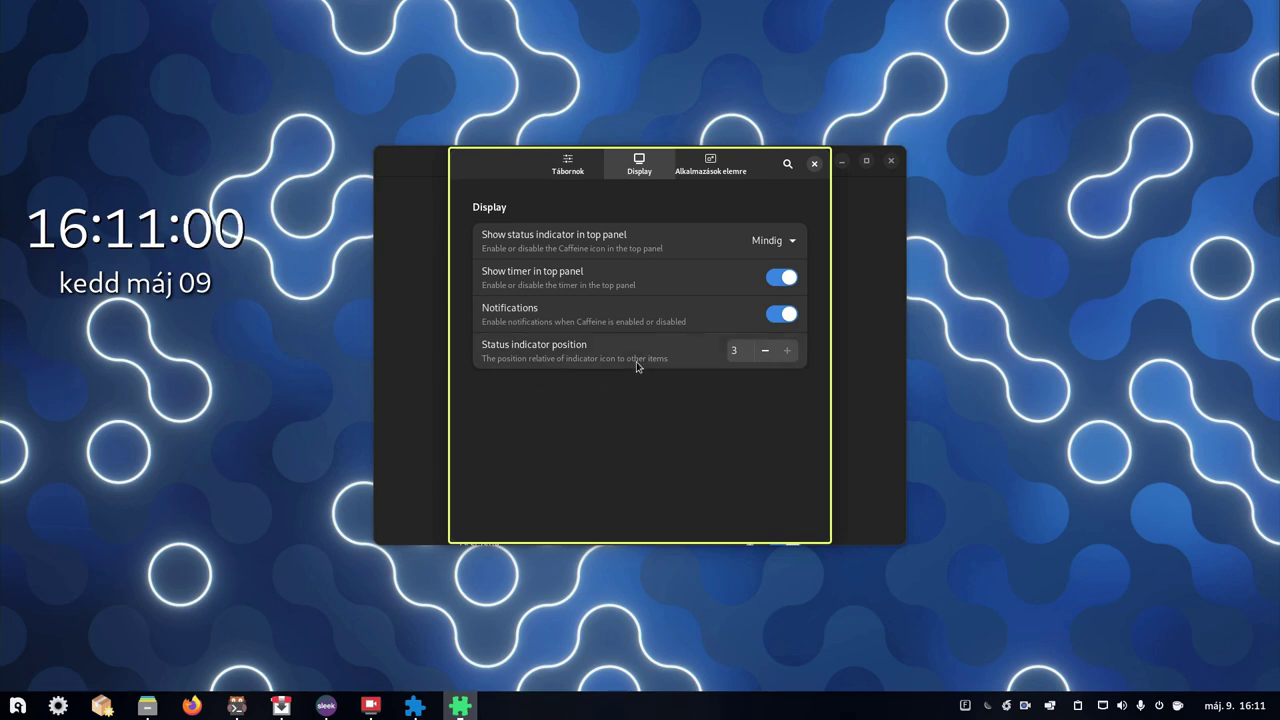
pyautogui.press('Escape')
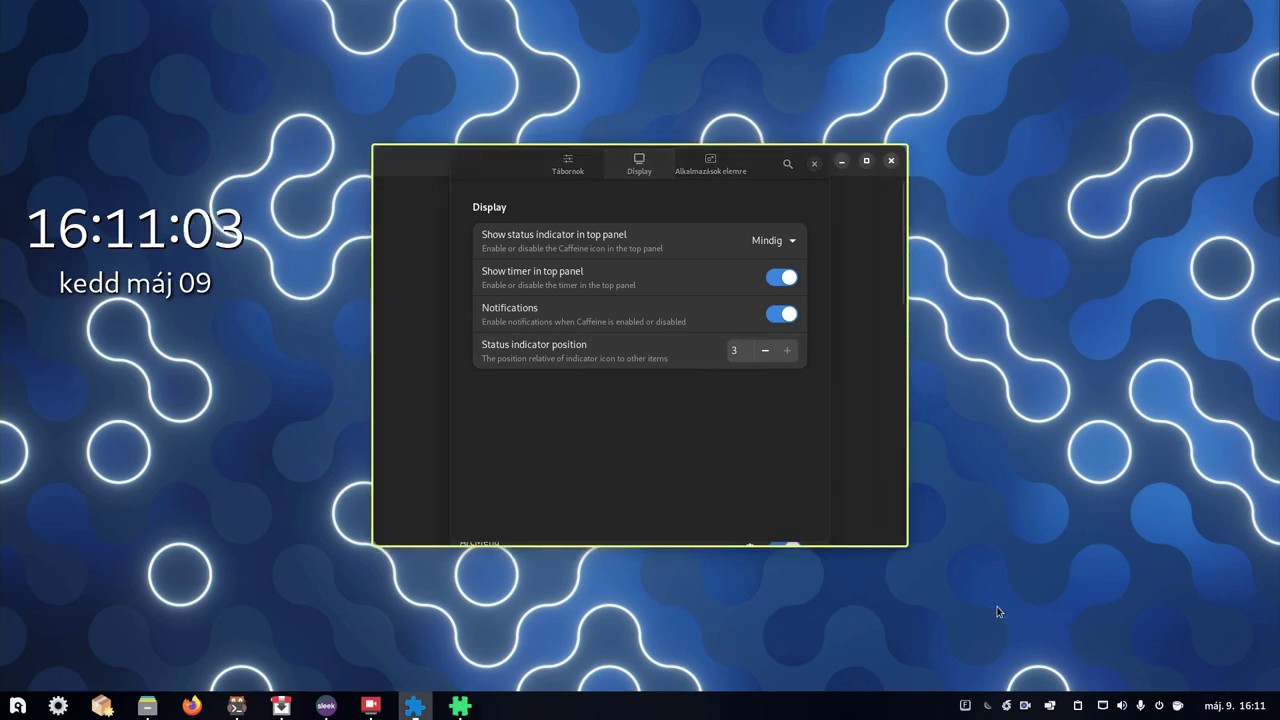
# - Set Caffeine's status indicator position to 2 and return it to 3
pyautogui.click(763, 358)
pyautogui.click(764, 352)
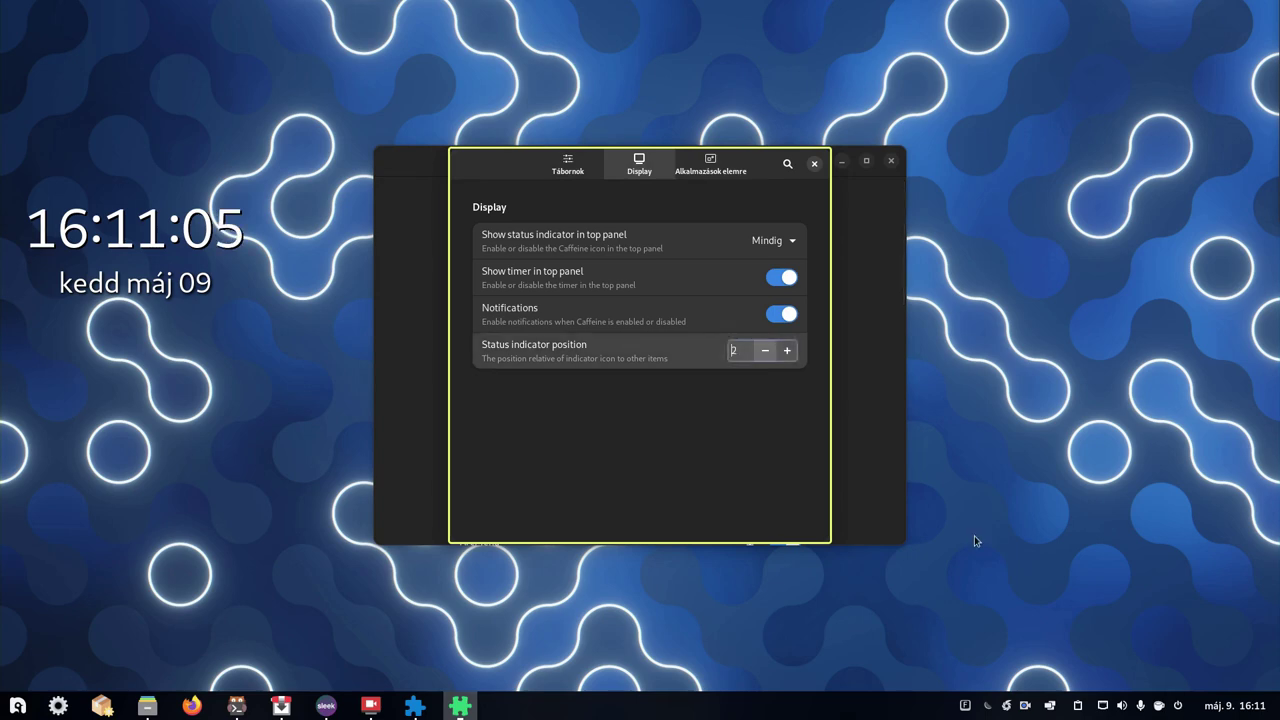
pyautogui.click(787, 354)
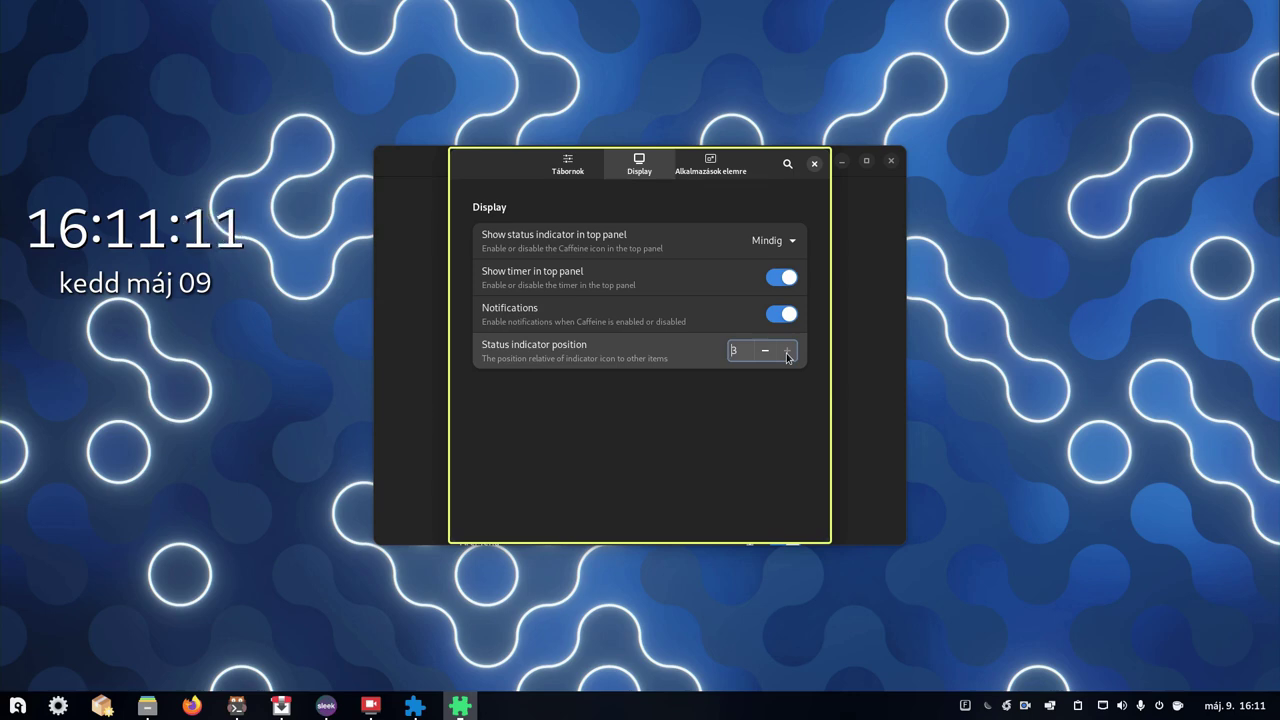
# - Show the settings for the trigger mode and the applications that activate Caffeine
pyautogui.click(712, 166)
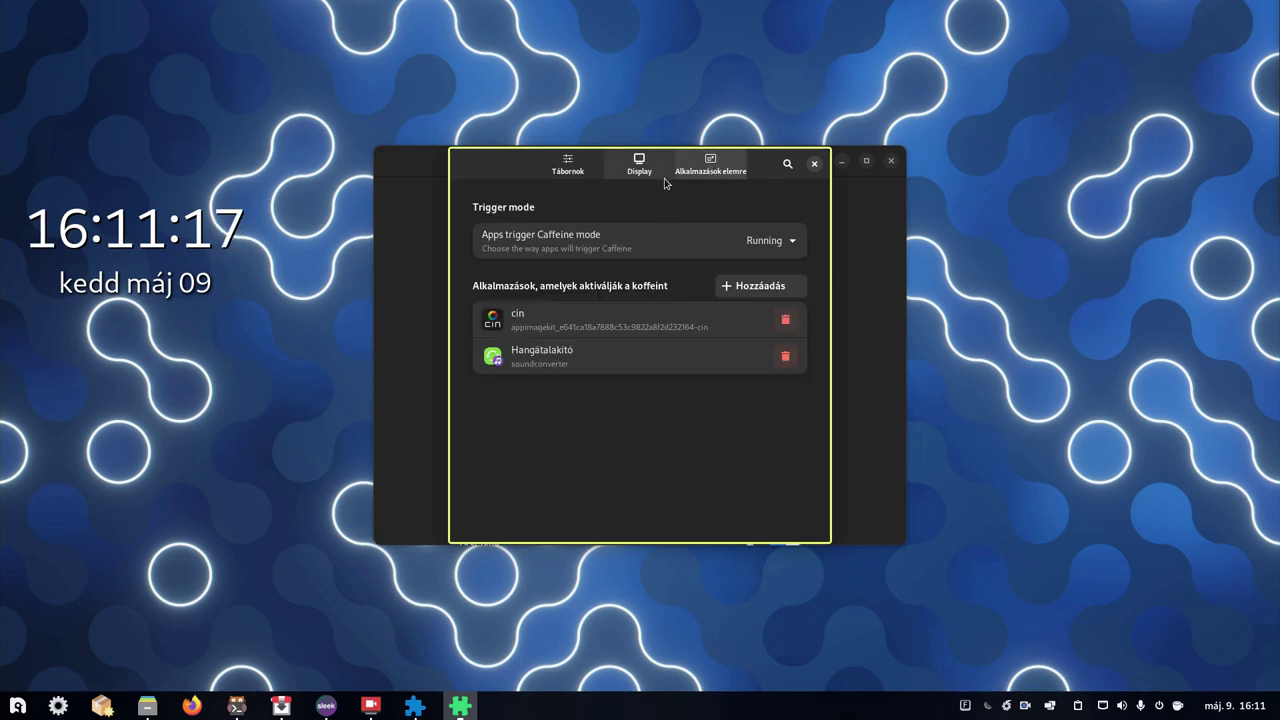